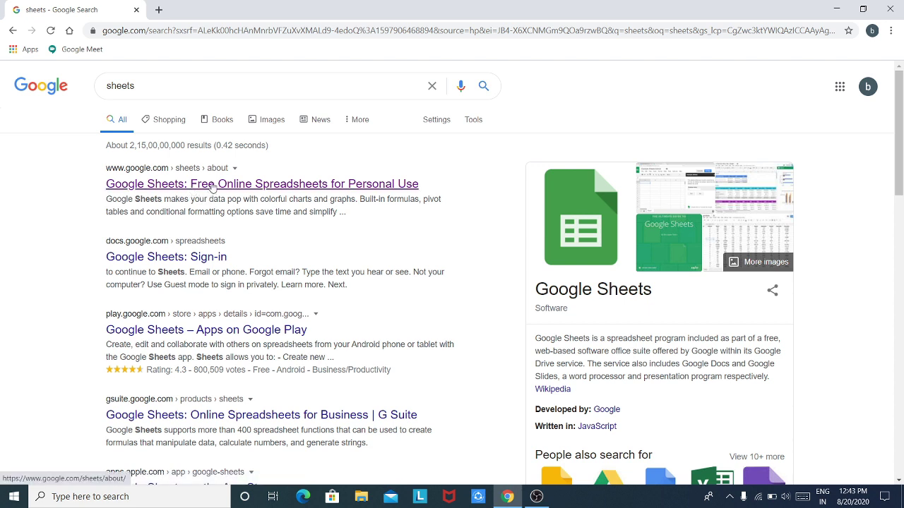
Step: Open the Google Sheets site from the search results, go to personal Google Sheets and create a blank spreadsheet
left_click(212, 184)
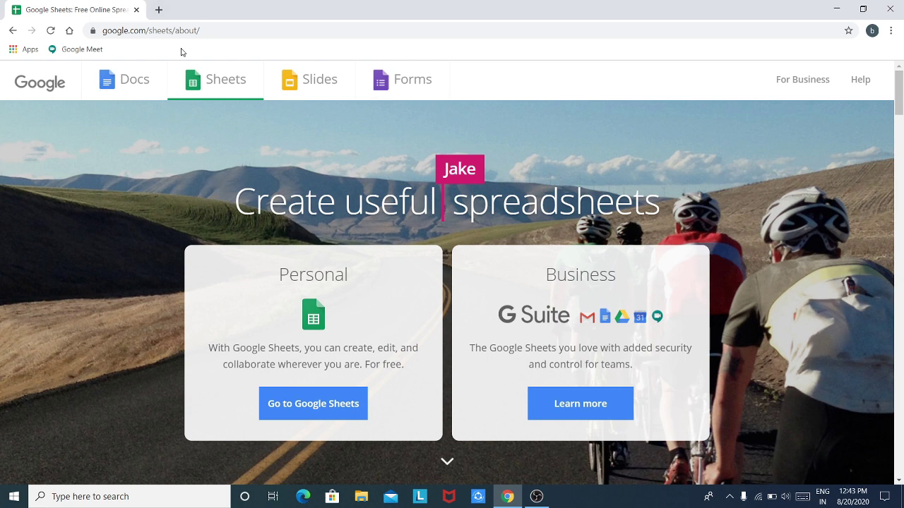
left_click(207, 79)
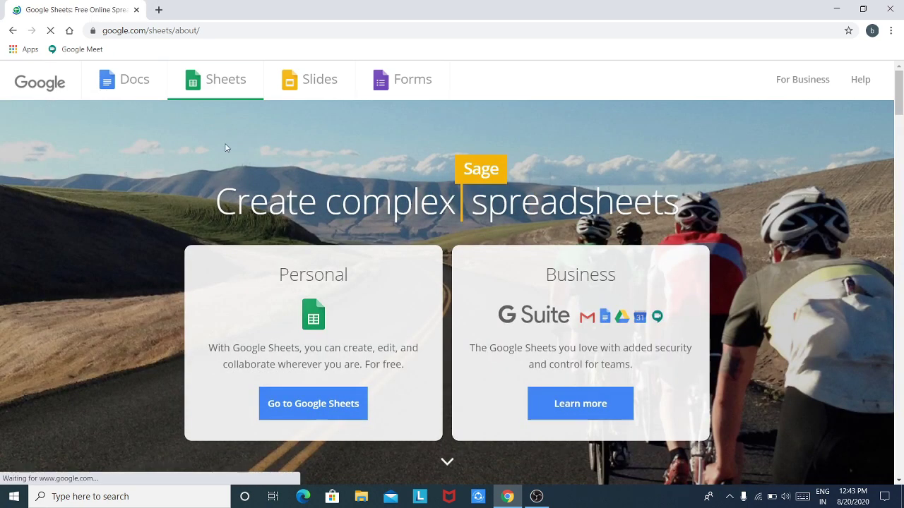
left_click(307, 405)
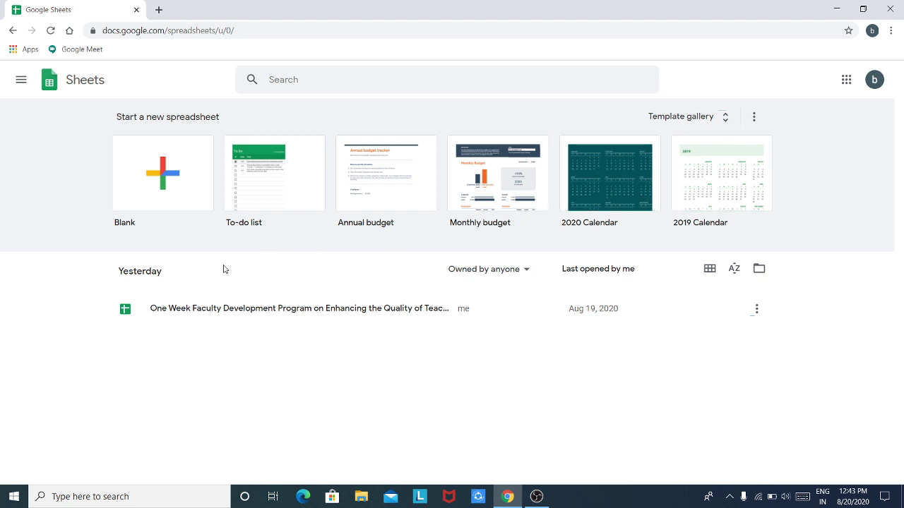
left_click(198, 171)
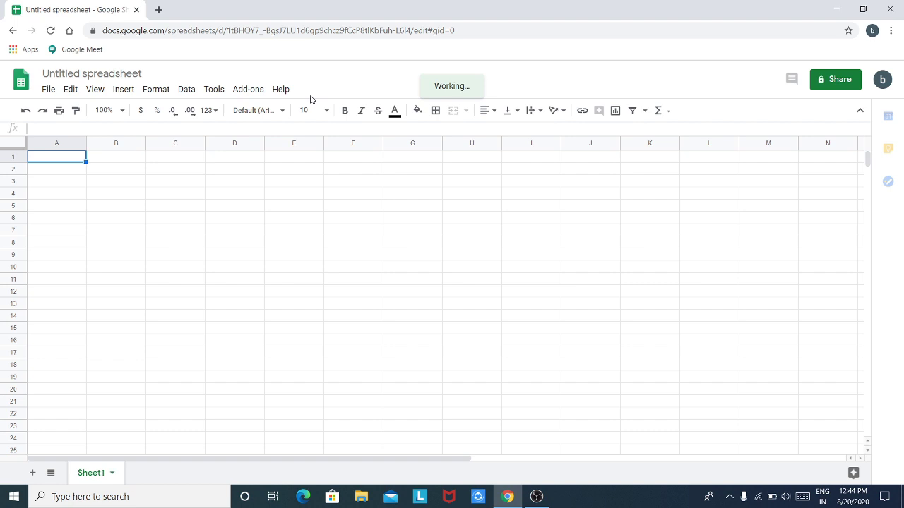
key("XF86MonBrightnessUp")
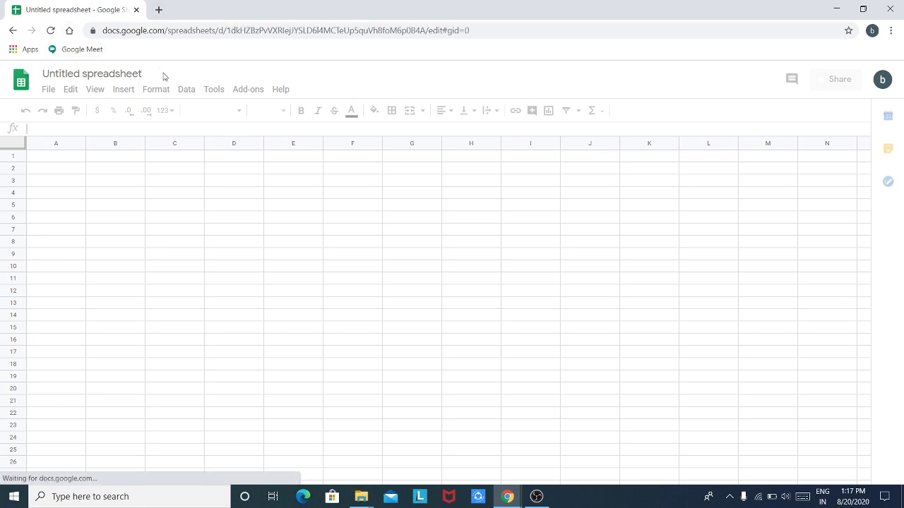
Step: Rename the untitled spreadsheet as "My spreadsheet"
left_click(60, 73)
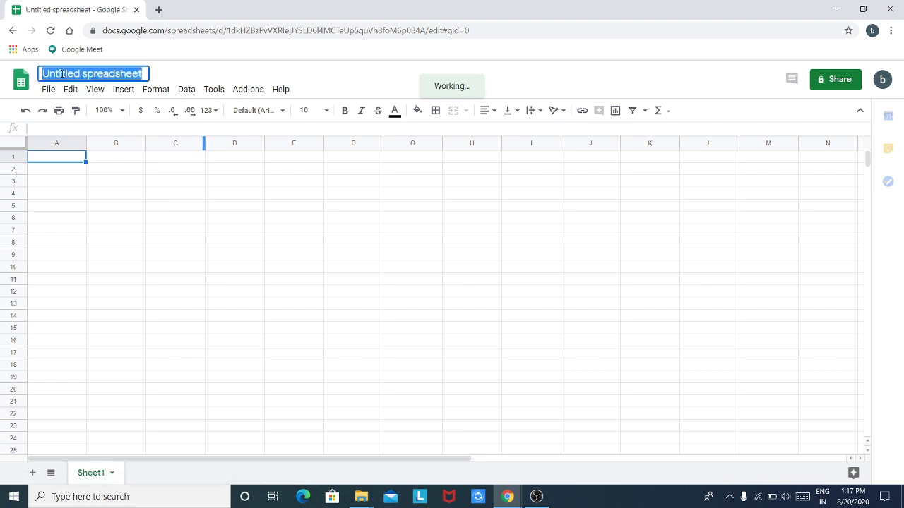
type("My")
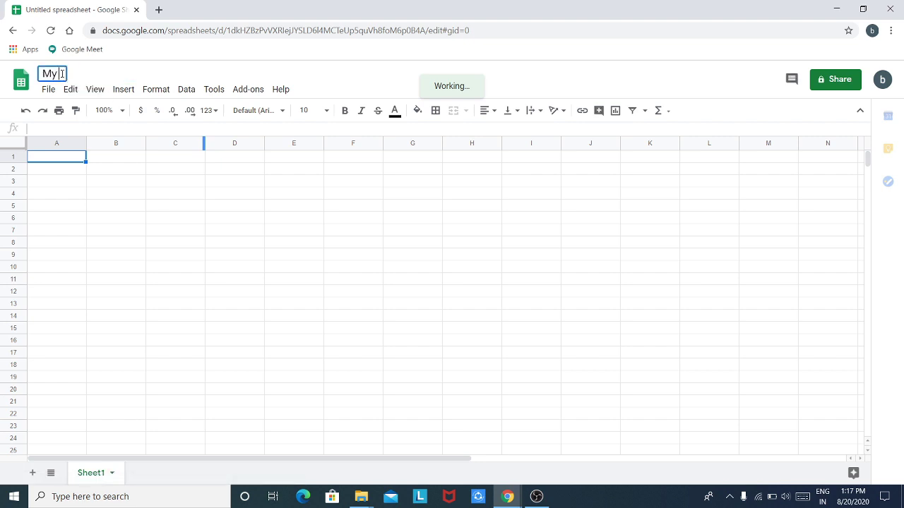
type(" spread")
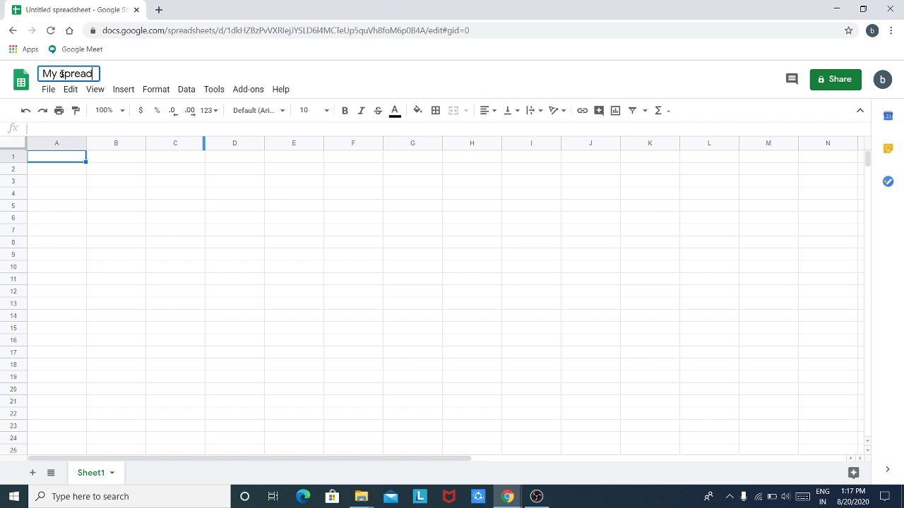
type("sheet")
Step: Enter the column headings "Name", "Class" and "Favoriate Subjects" in cells A1, B1 and C1
left_click(65, 156)
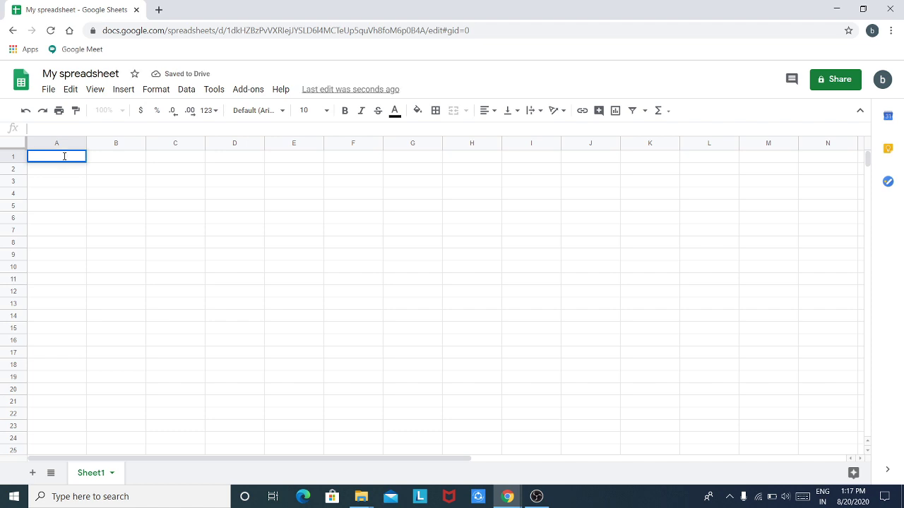
type("Name")
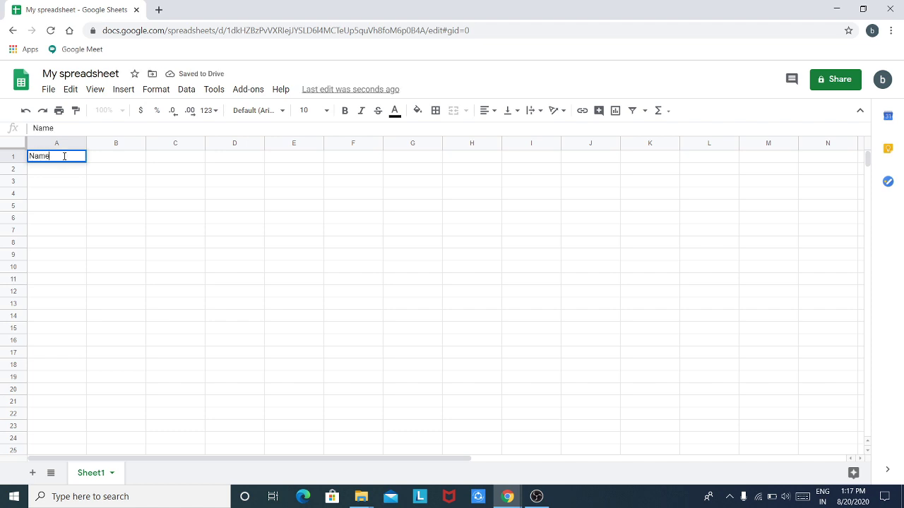
key("Tab")
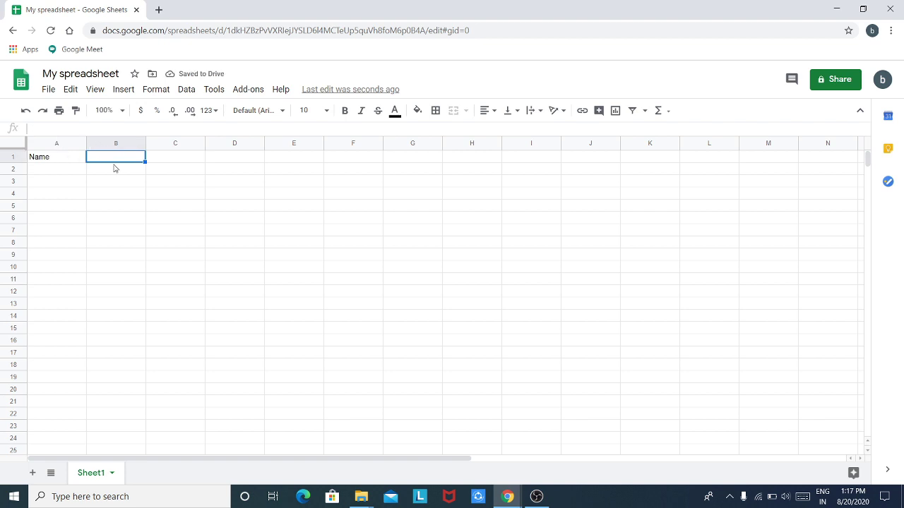
type("C")
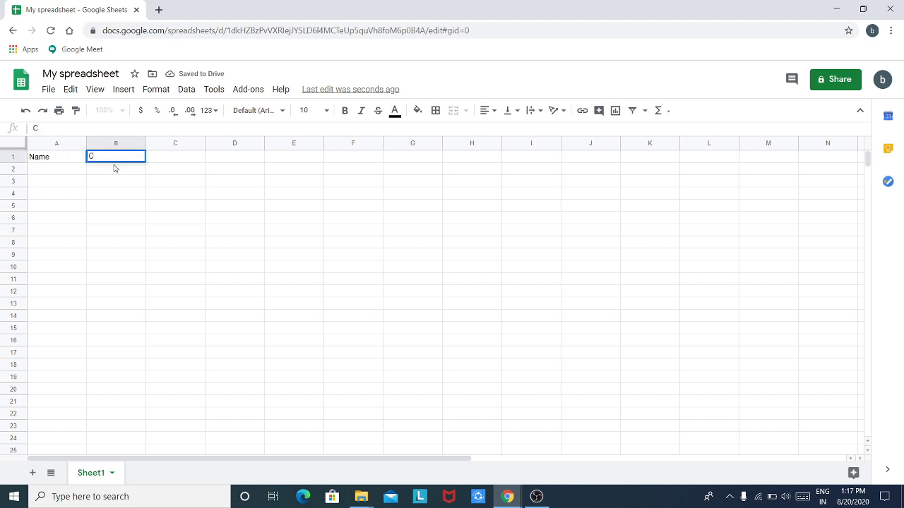
type("lass")
key("Tab")
type("Fa")
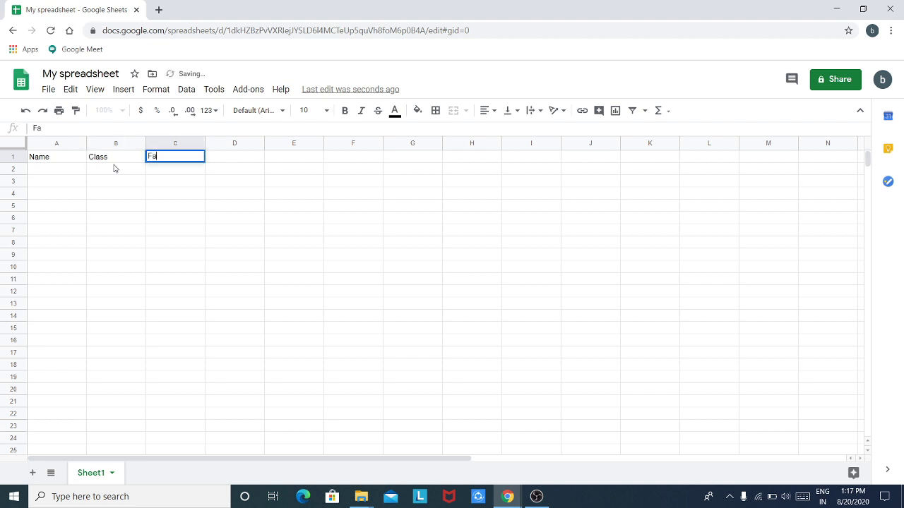
type("voriate Subj")
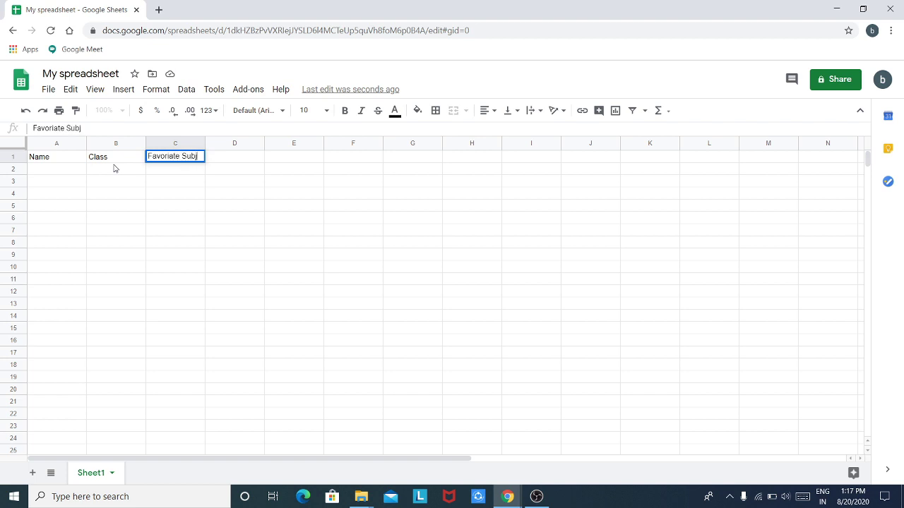
type("ects")
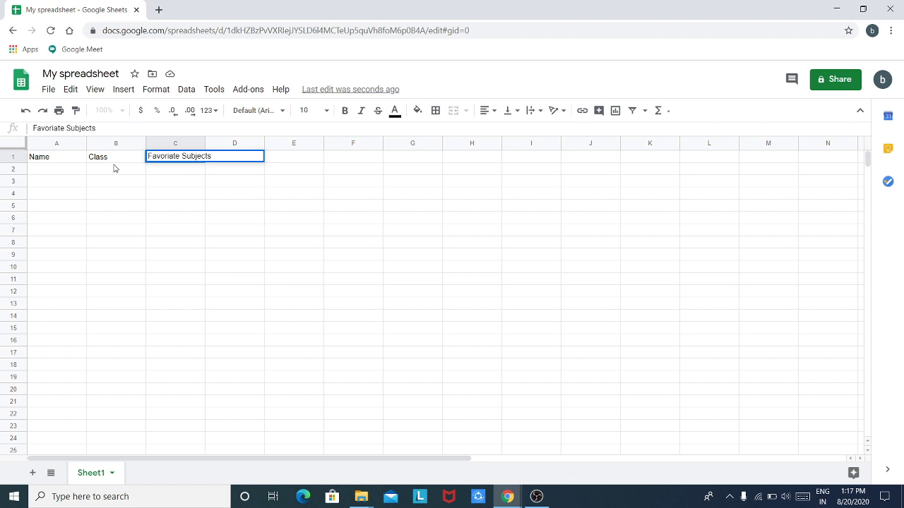
Step: Fill cells A2 to A5 of the Name column with the first names of four students
left_click(66, 170)
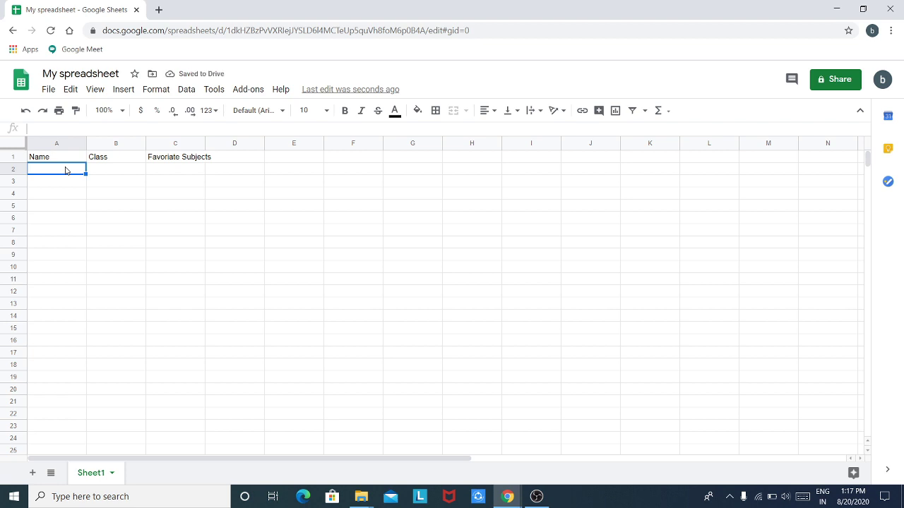
type("Raj")
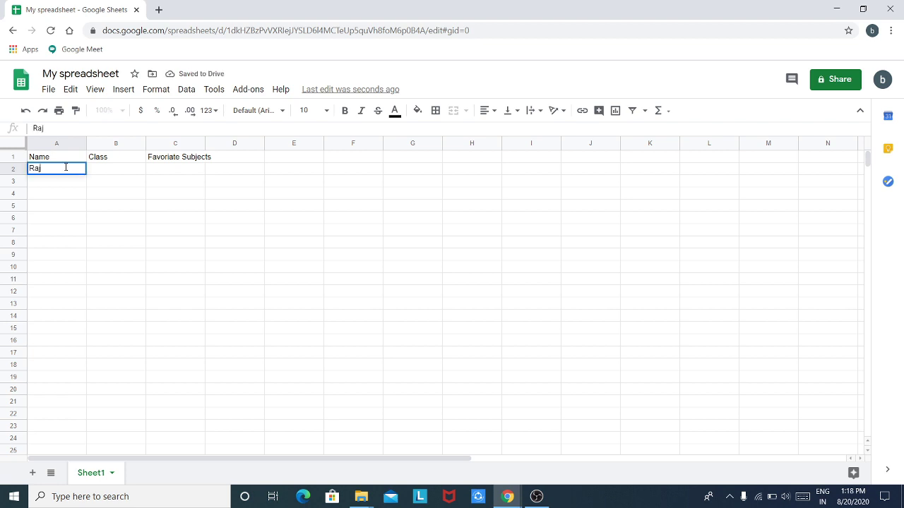
left_click(70, 182)
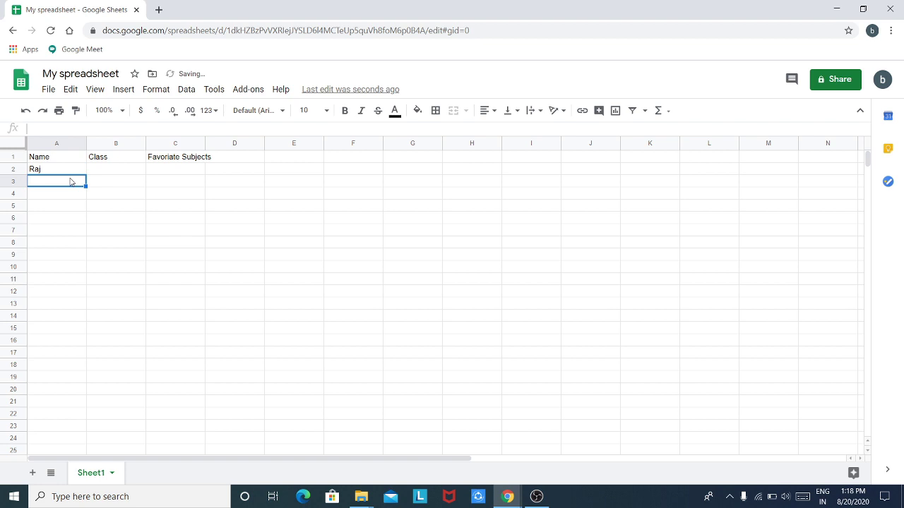
type("Prat")
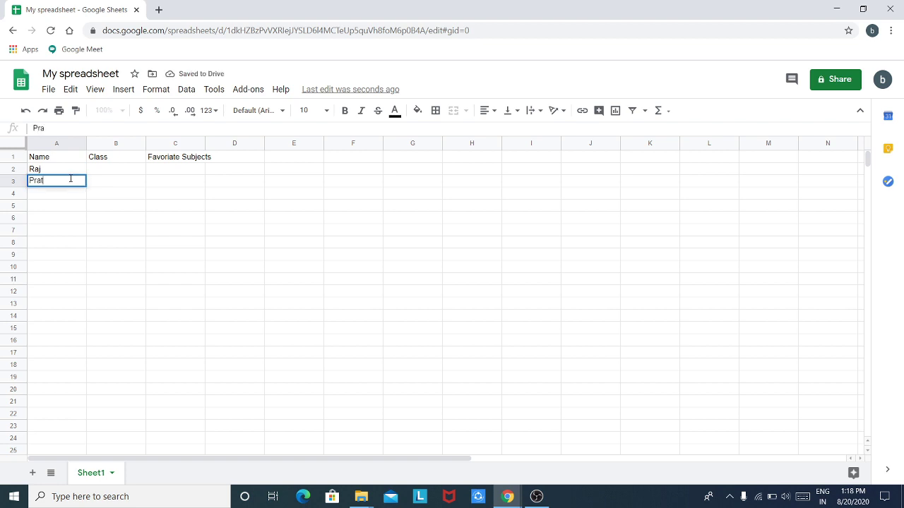
type("eek")
key("Return")
type("J")
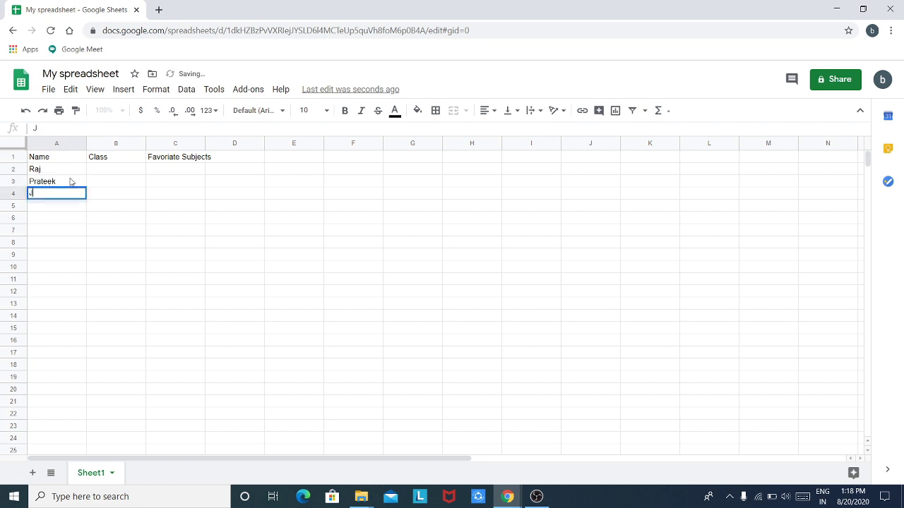
type("yotu")
key("BackSpace")
type("i")
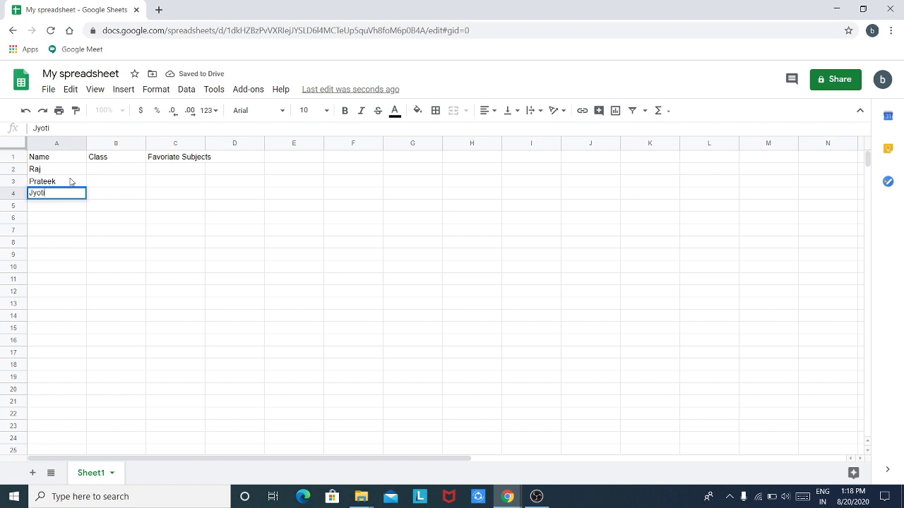
key("Return")
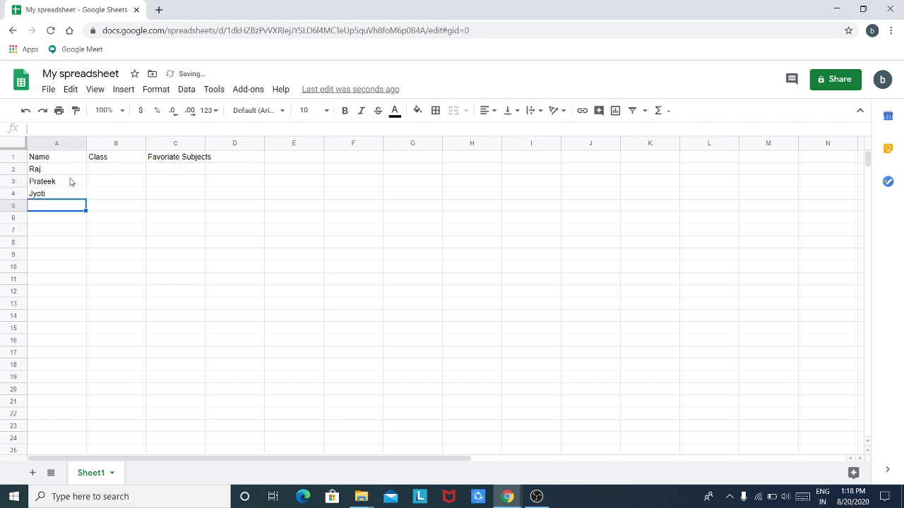
type("Piyus")
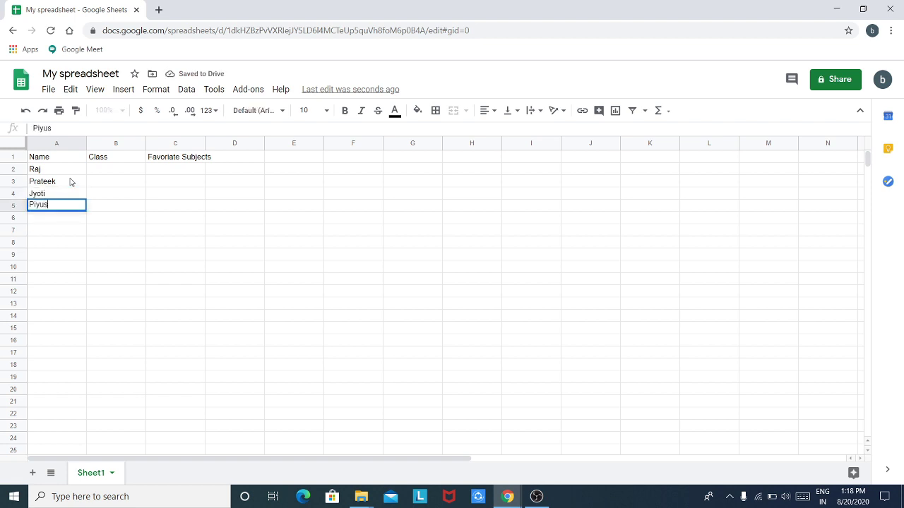
type("h")
Step: Fill the Class column with 8th, 5th, 9th and 11th in cells B2 to B5
left_click(100, 174)
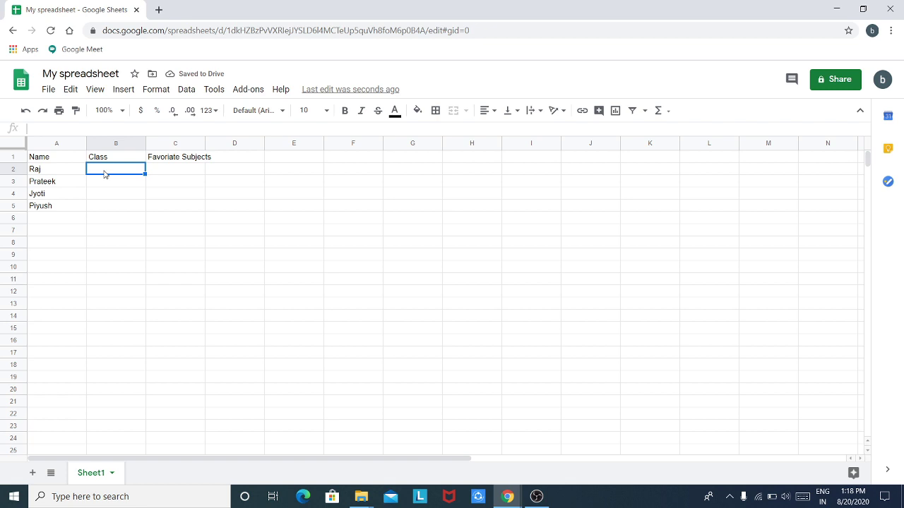
key("Up")
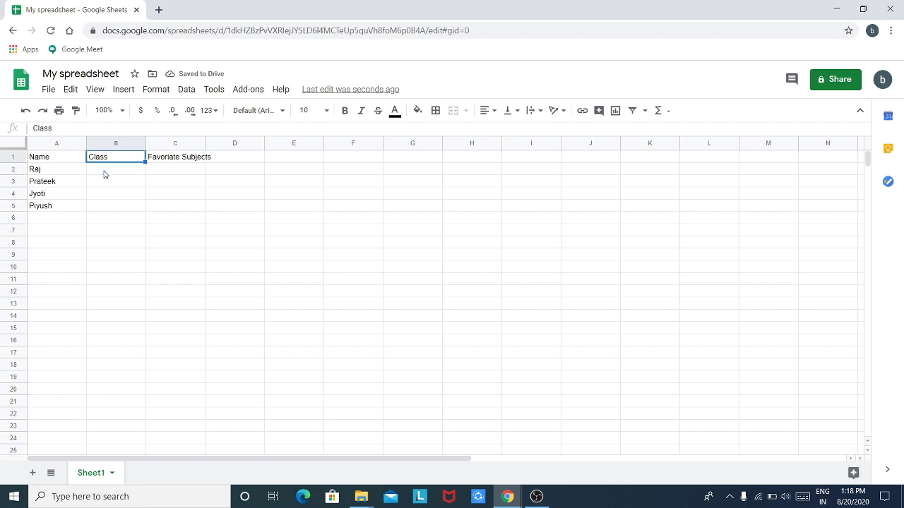
key("Down")
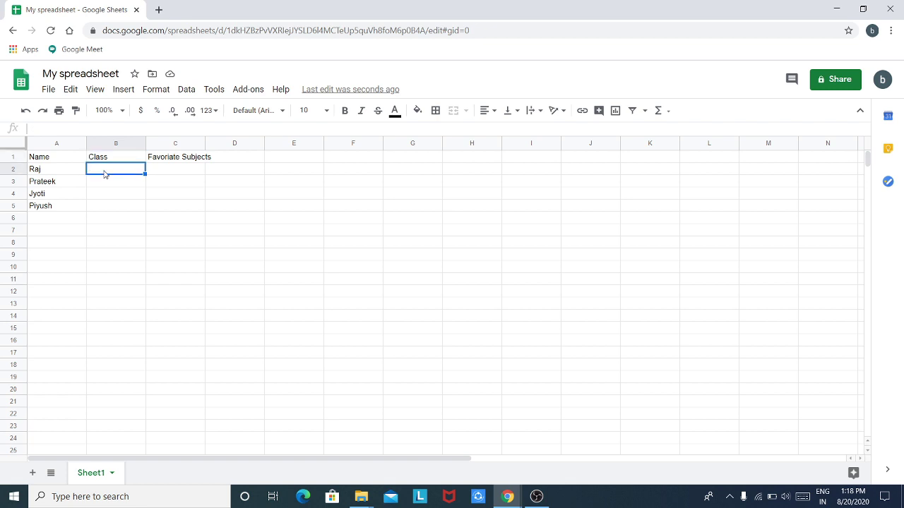
type("8th")
key("Return")
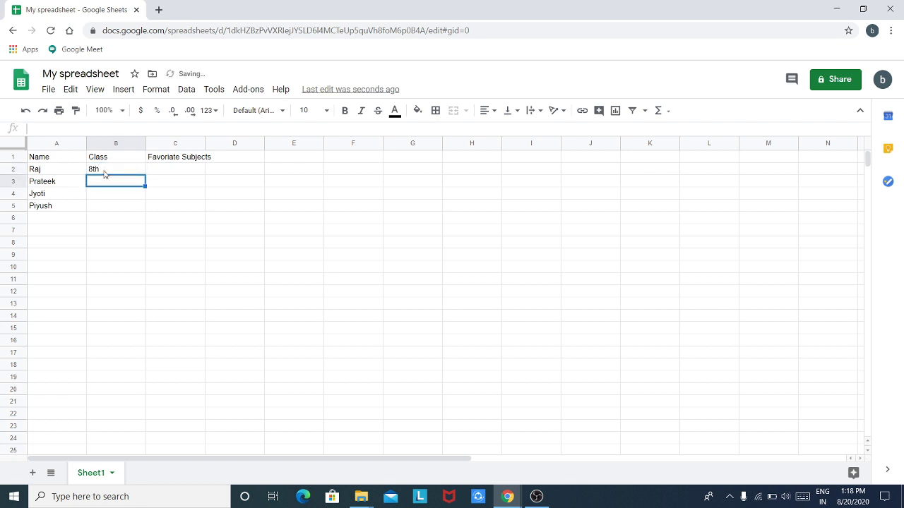
type("5th")
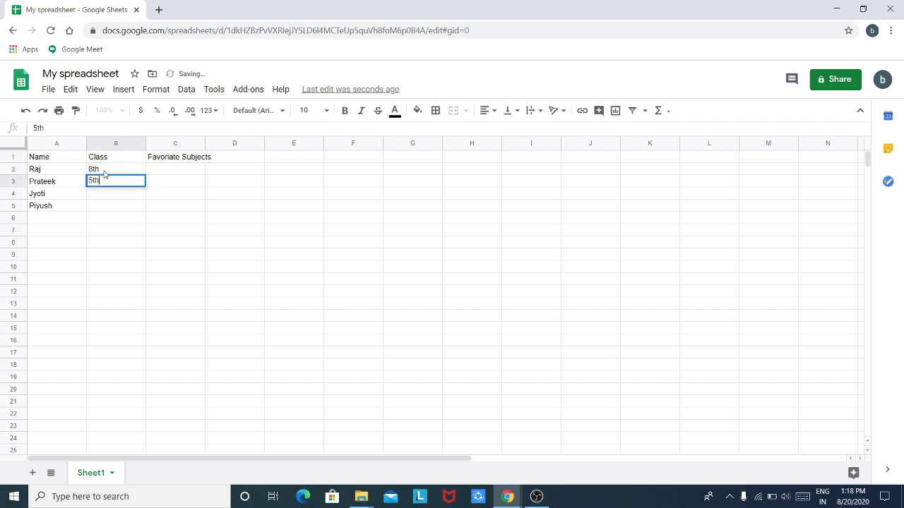
key("Return")
type("9th")
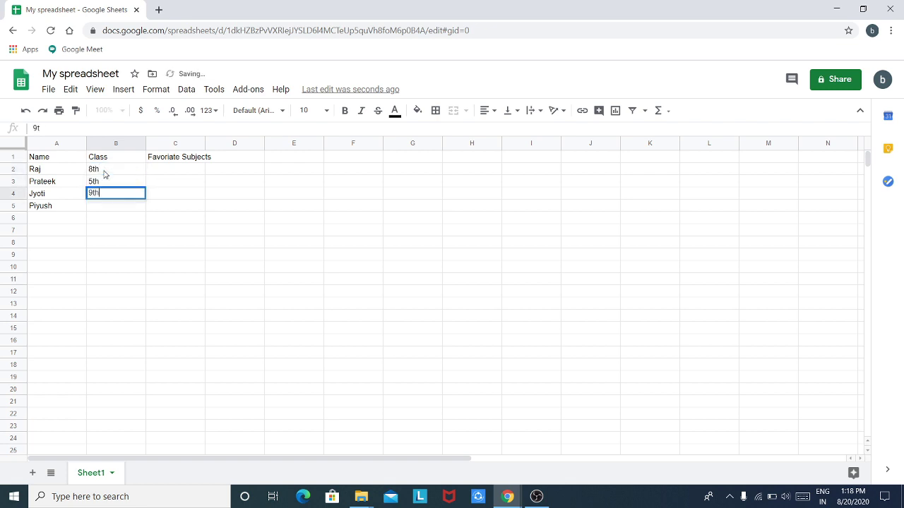
key("Return")
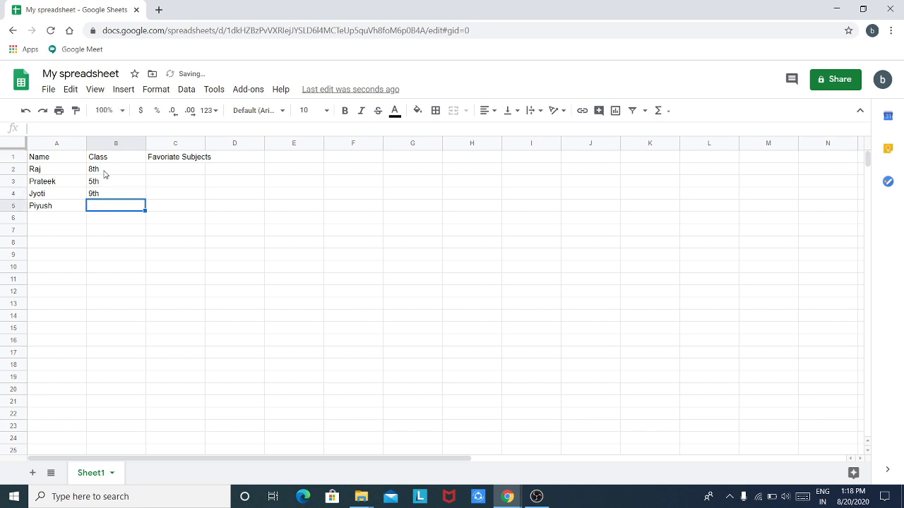
type("11th")
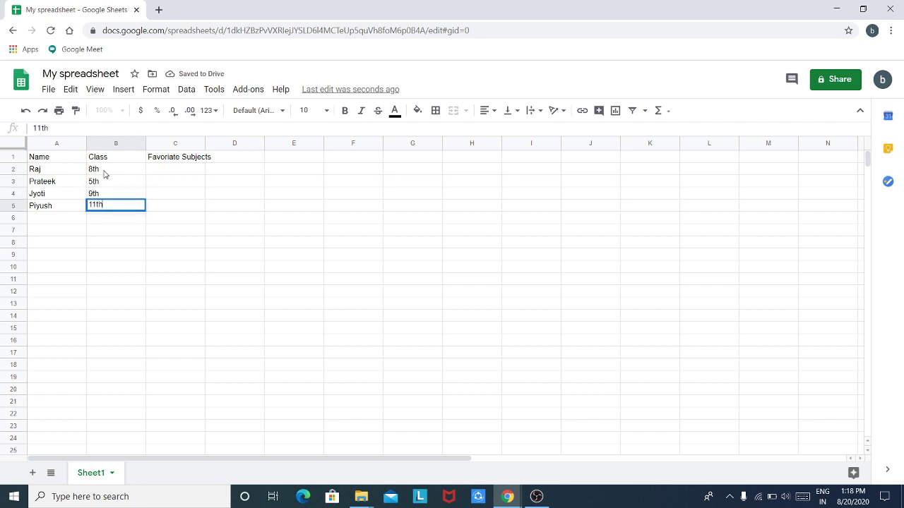
Step: Enter "Maths" in cell C2 and "Science" in cell D2 as the first student's favourite subjects
left_click(162, 169)
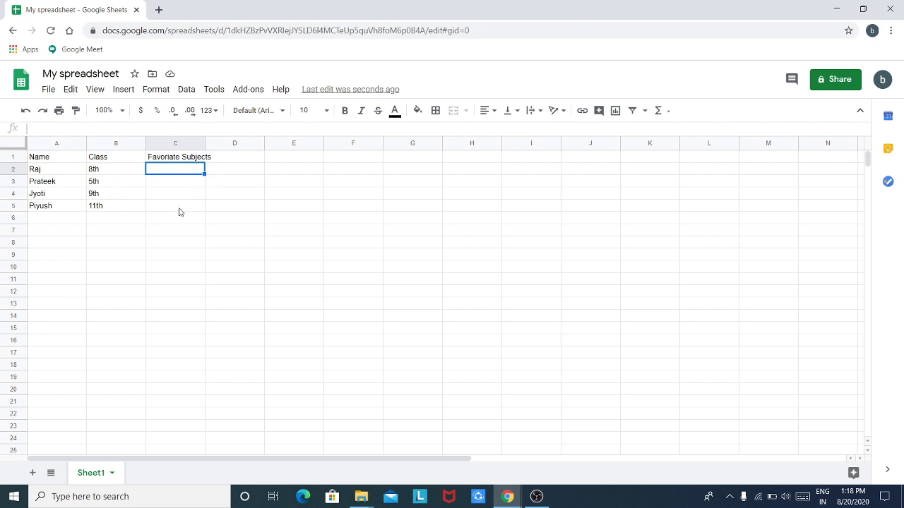
double_click(174, 171)
type("Maths")
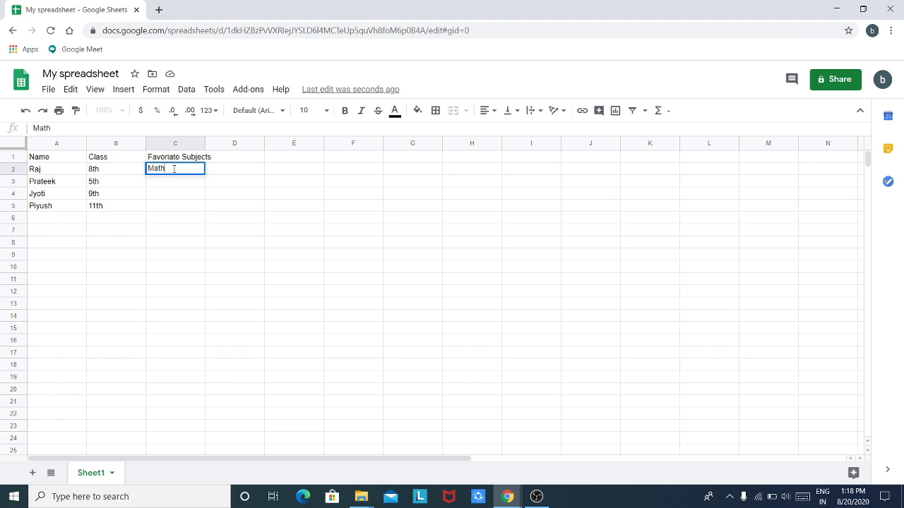
left_click(218, 172)
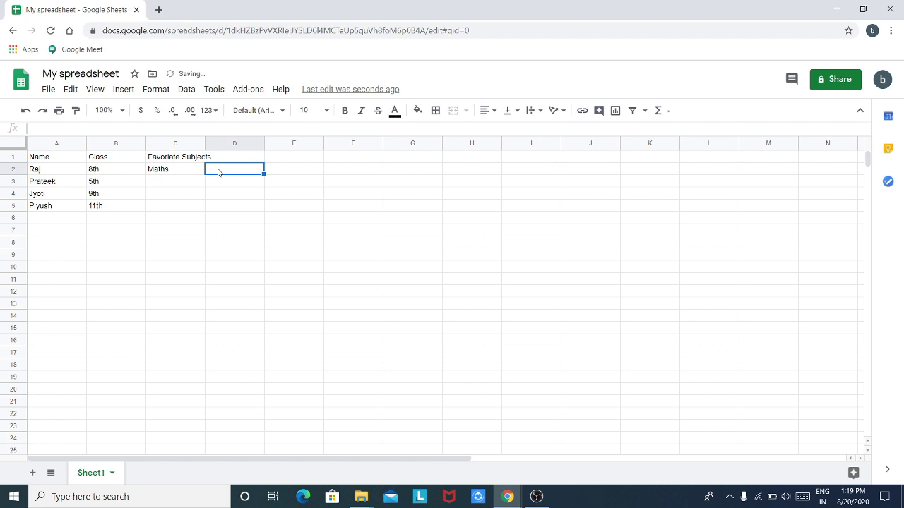
type("P")
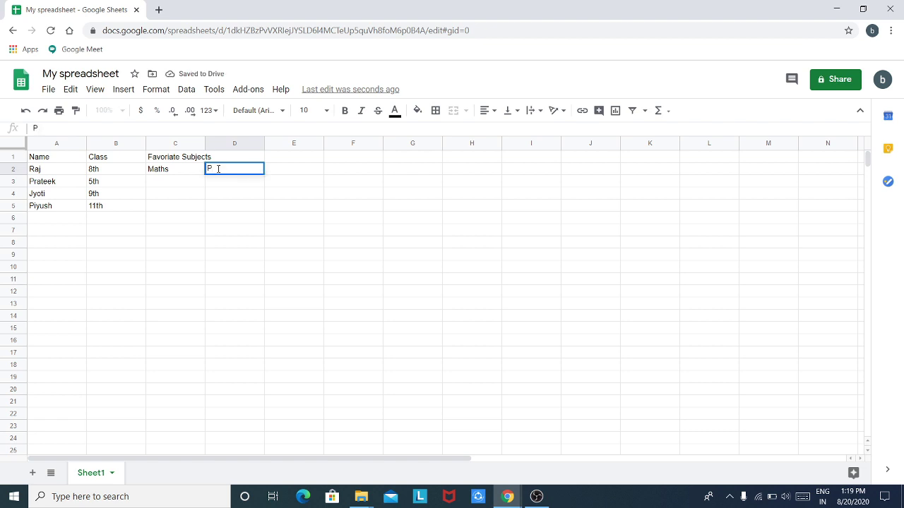
type("hy")
key("BackSpace")
key("BackSpace")
key("BackSpace")
type("Sc")
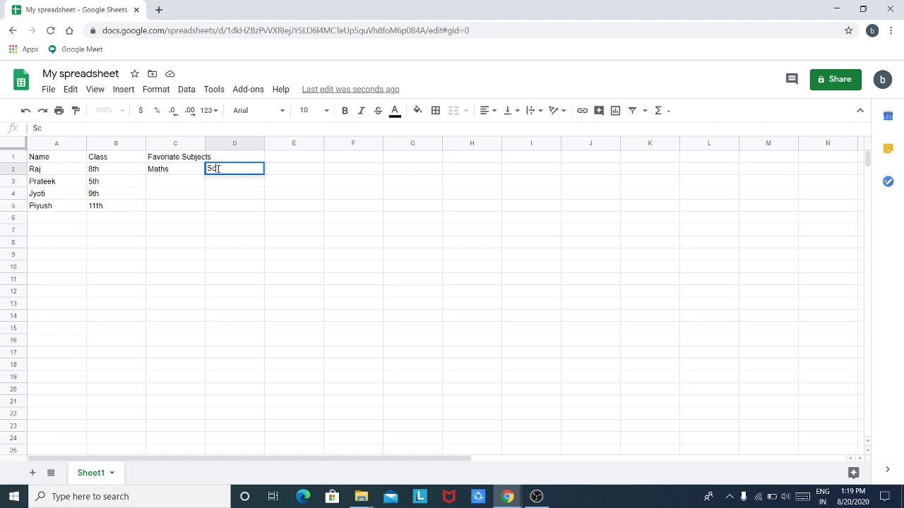
type("ience")
key("Left")
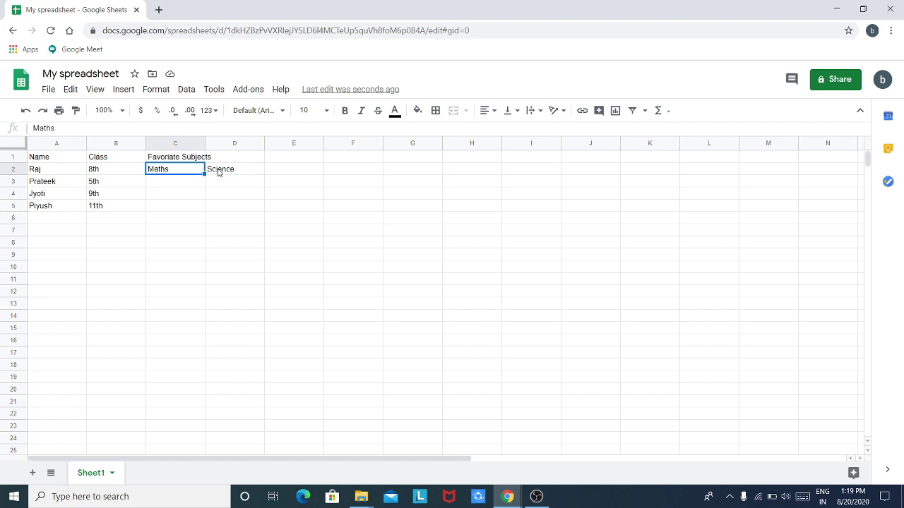
Step: Enter "English" in cell C3 and "Drawing" in cell D3 for the second student
key("Down")
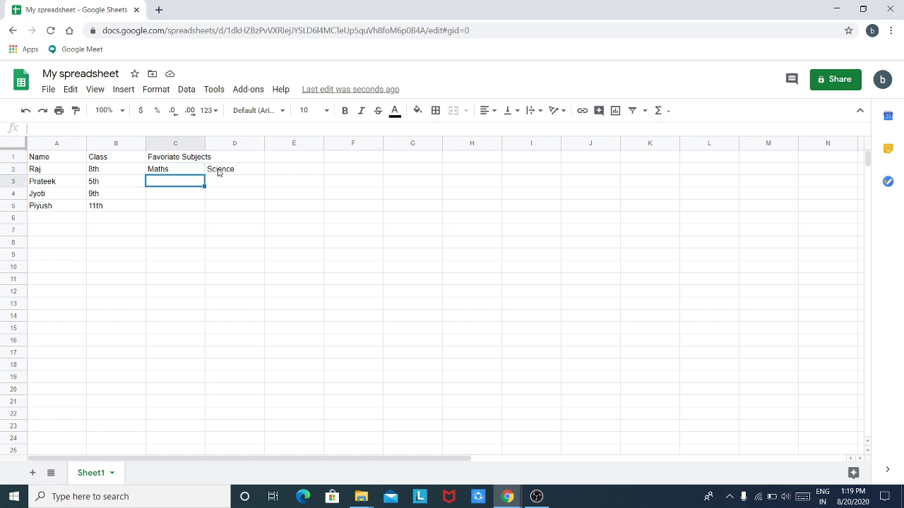
type("Englisg")
key("BackSpace")
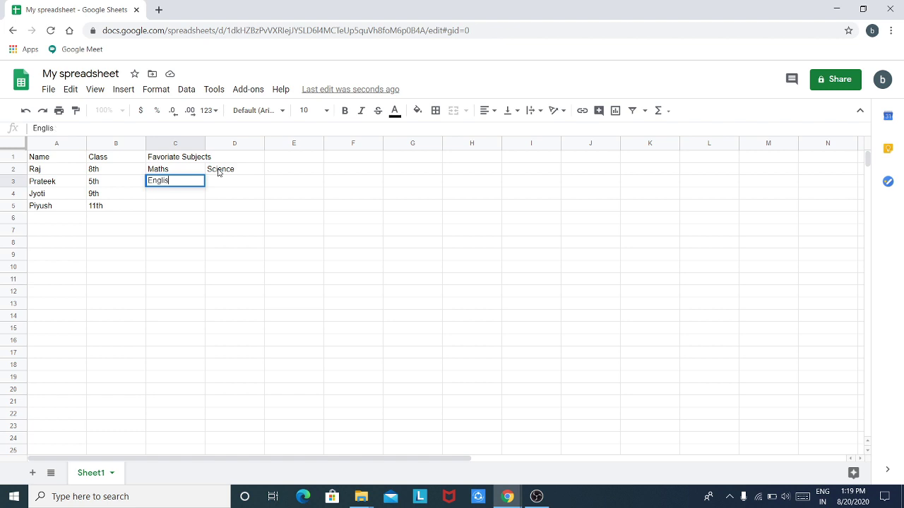
type("h")
key("Tab")
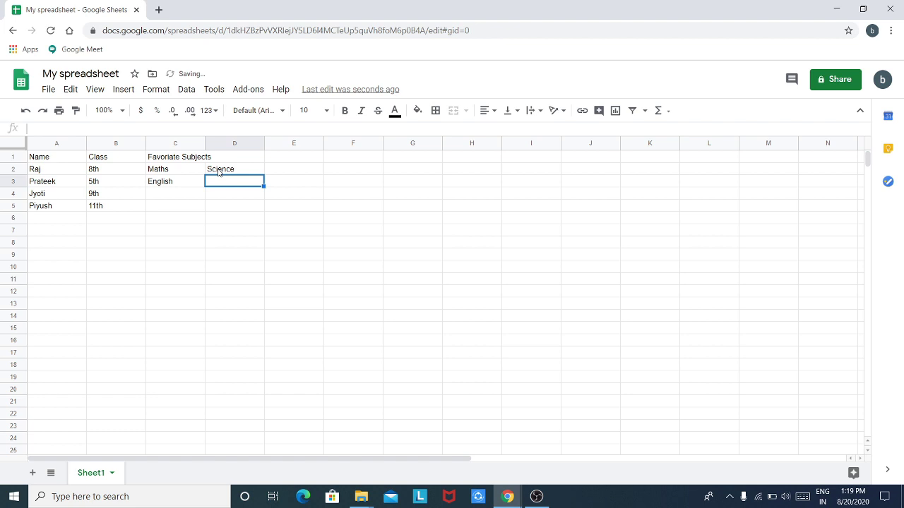
type("Dr")
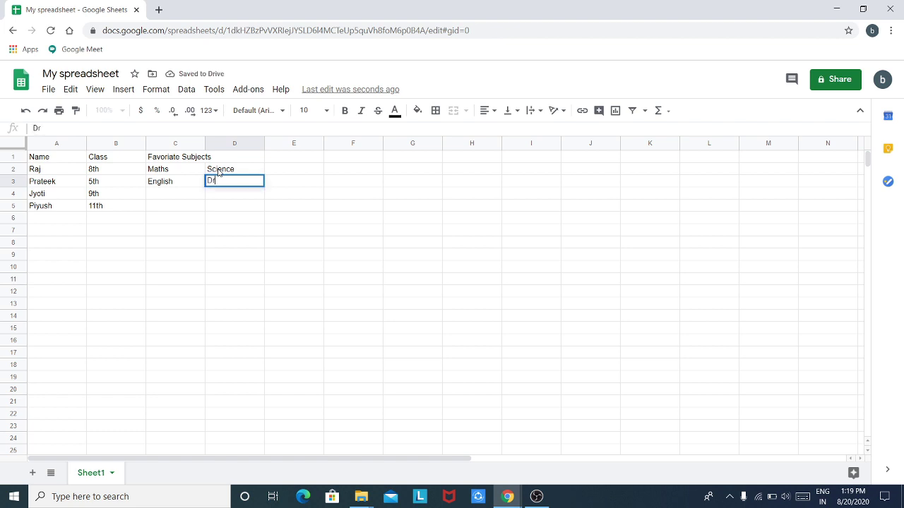
type("awing")
key("Left")
Step: Enter "Maths" in cell C4 and "English" in cell D4 for the third student
key("Down")
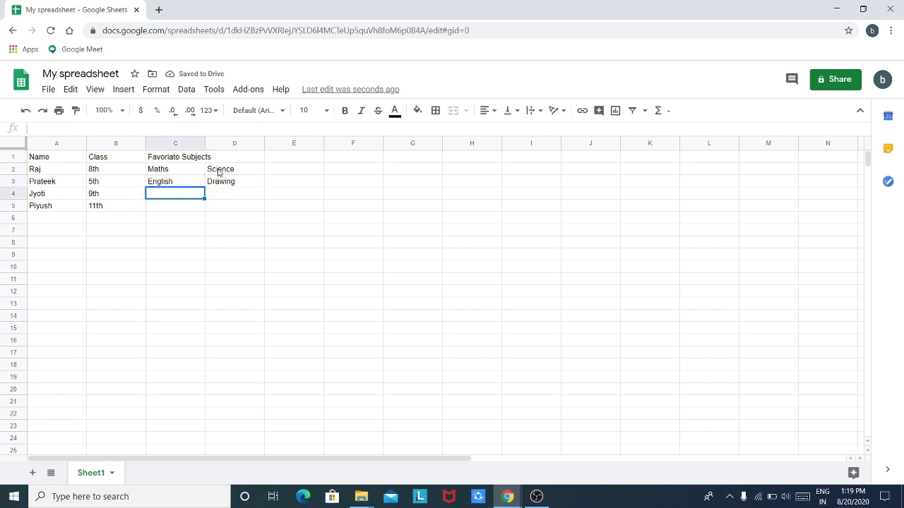
type("M")
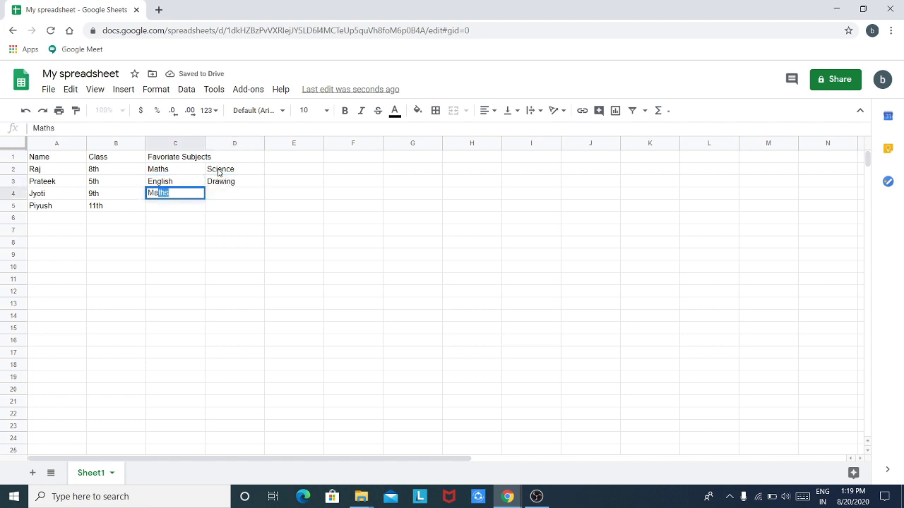
type("a")
key("Tab")
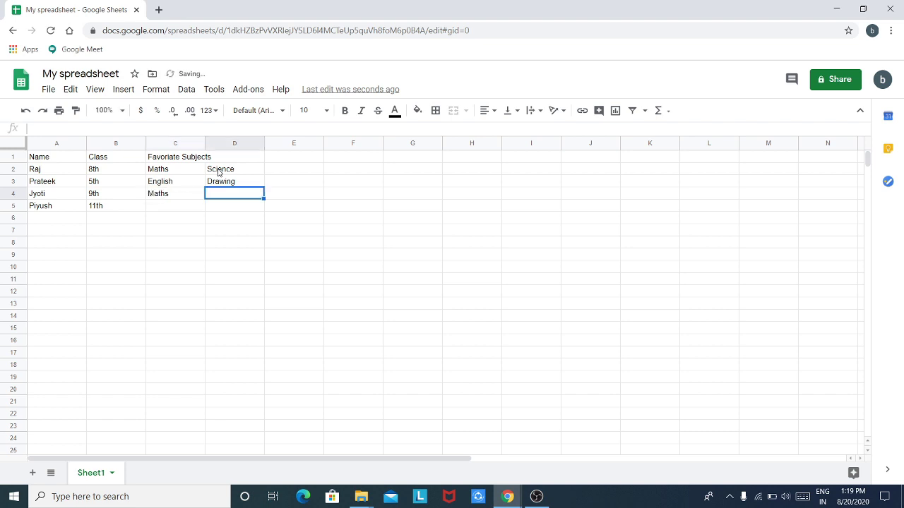
type("E")
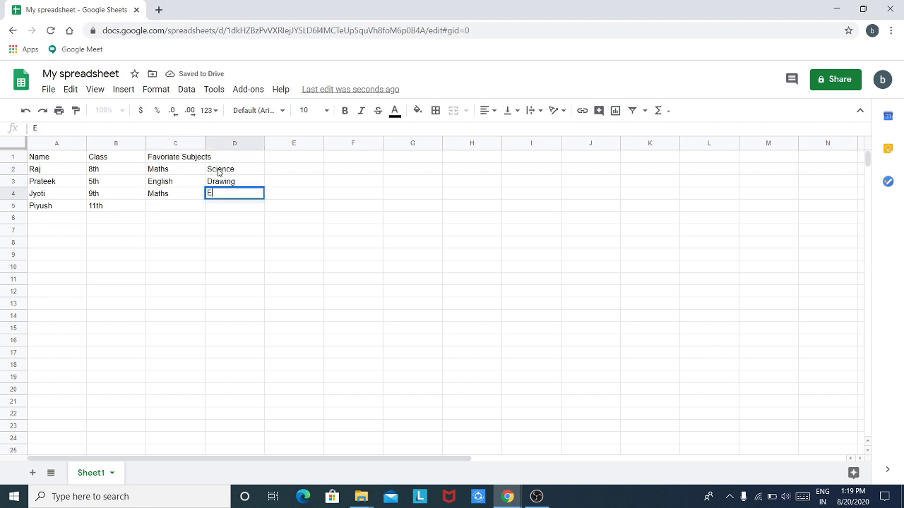
type("nglish")
key("Left")
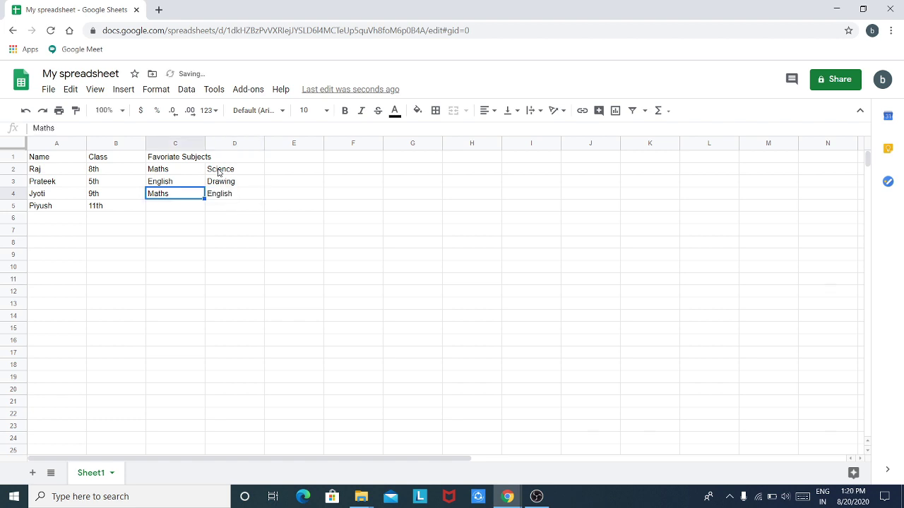
Step: Enter "Physics" in cell C5 and "Biology" in cell D5 for the fourth student
key("Down")
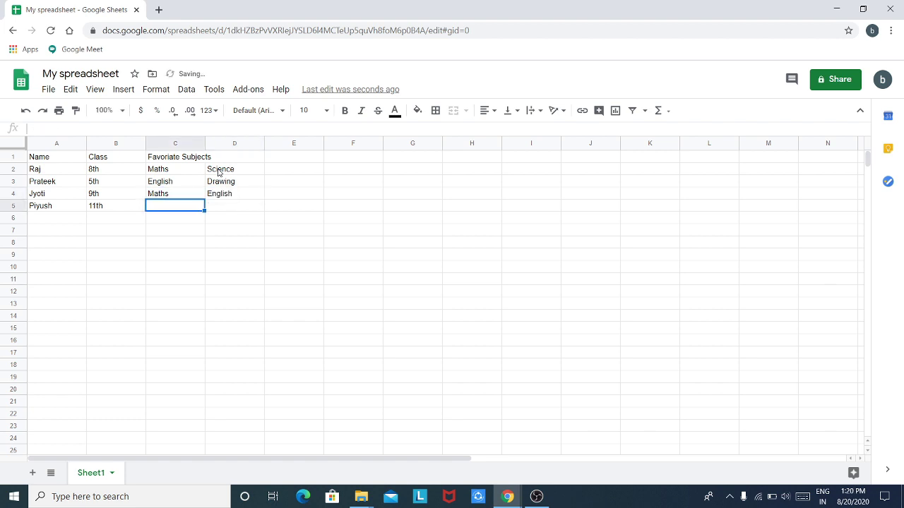
type("Physics")
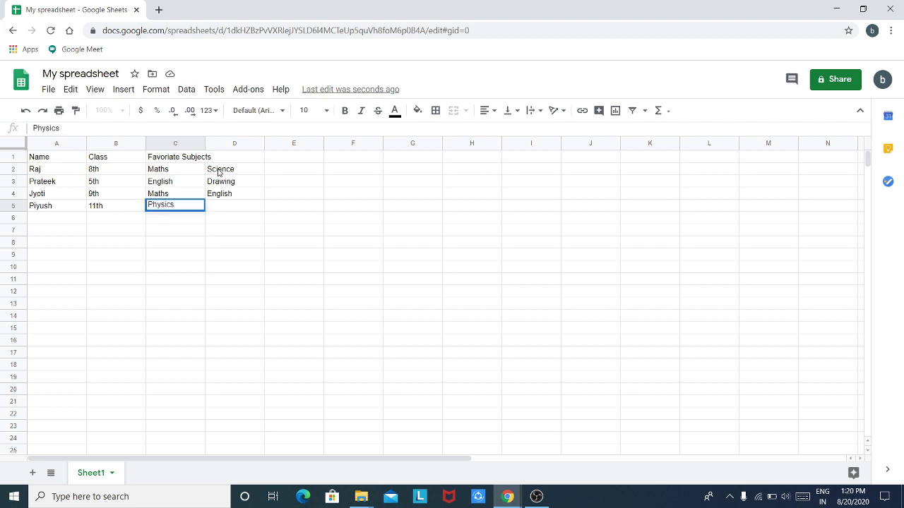
key("Tab")
type("Biology")
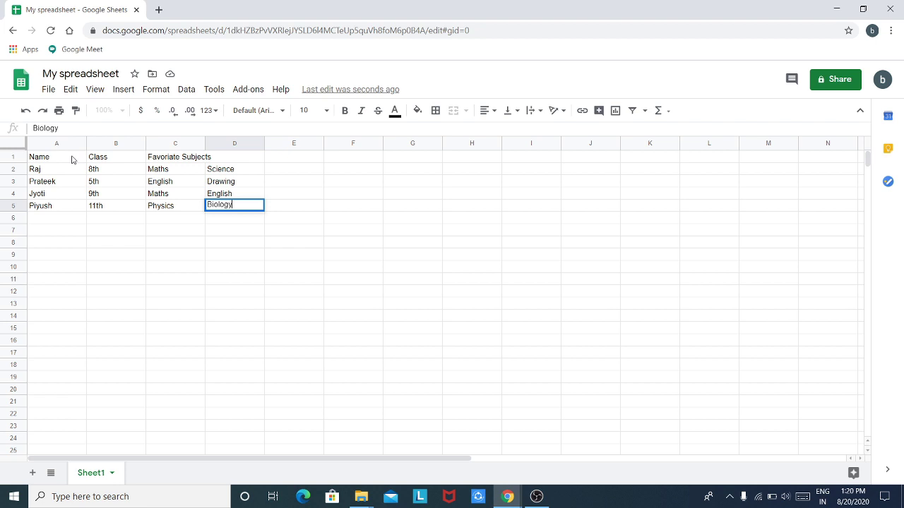
key("ctrl+Return")
Step: Centre the column headings in cells A1 to D1 horizontally
left_click_drag(54, 160, 222, 156)
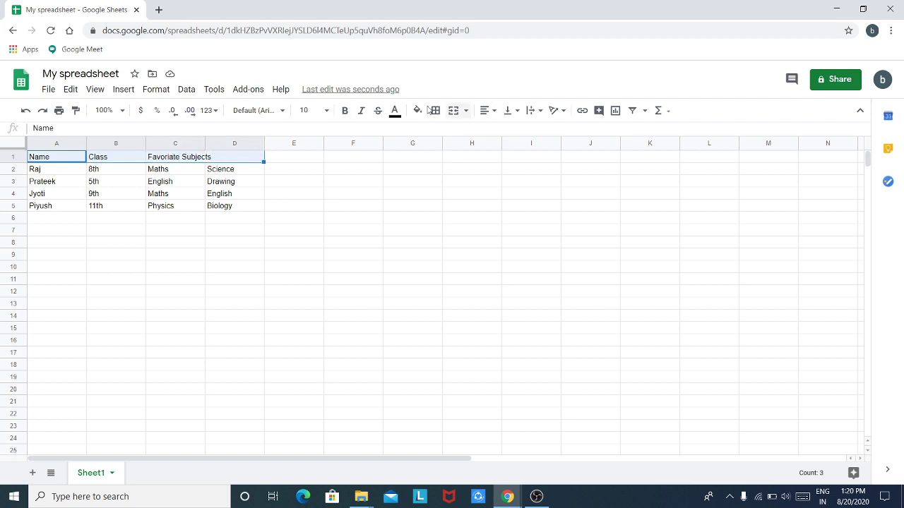
left_click(491, 113)
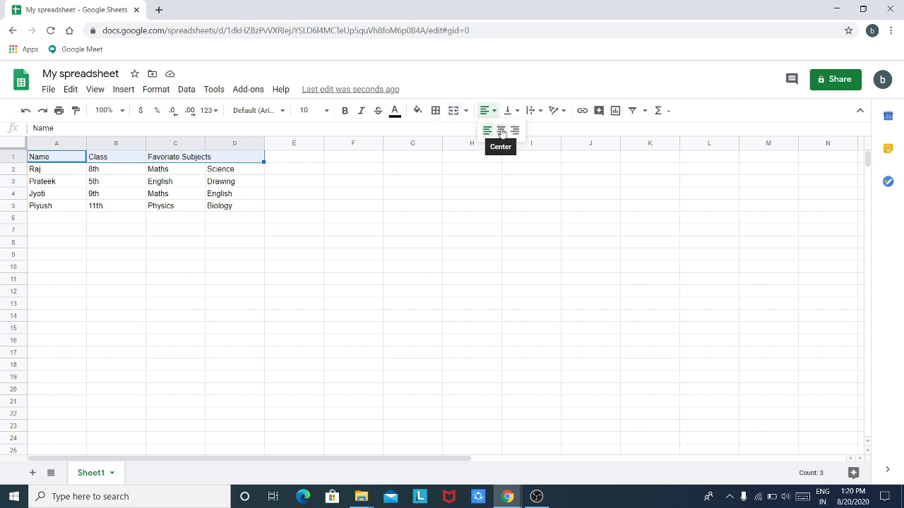
left_click(501, 132)
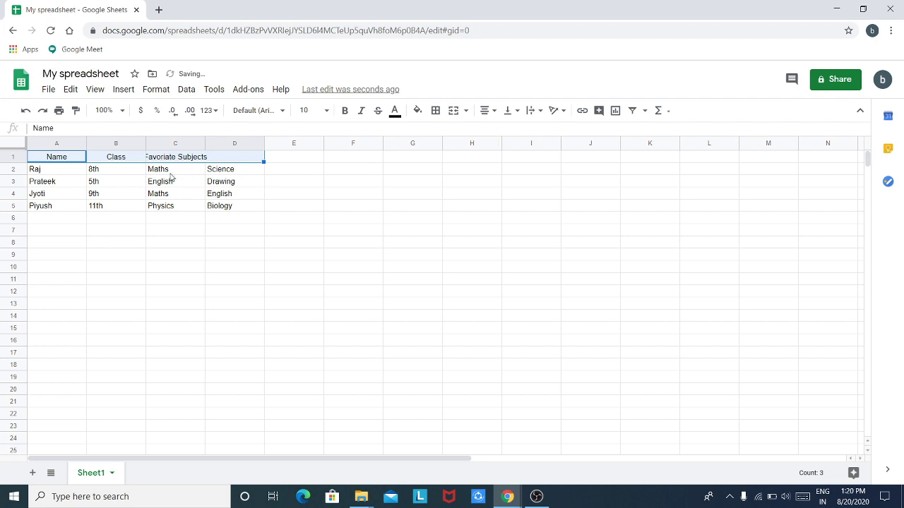
left_click(180, 236)
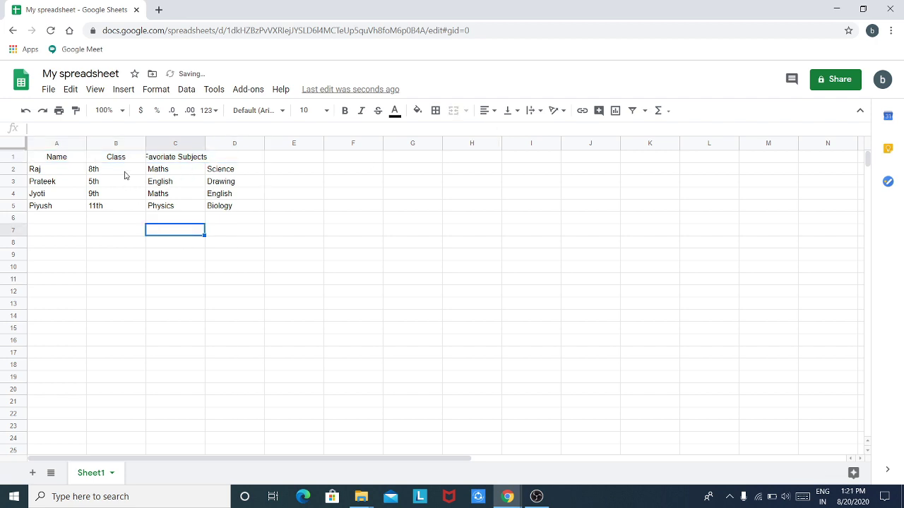
left_click(211, 161)
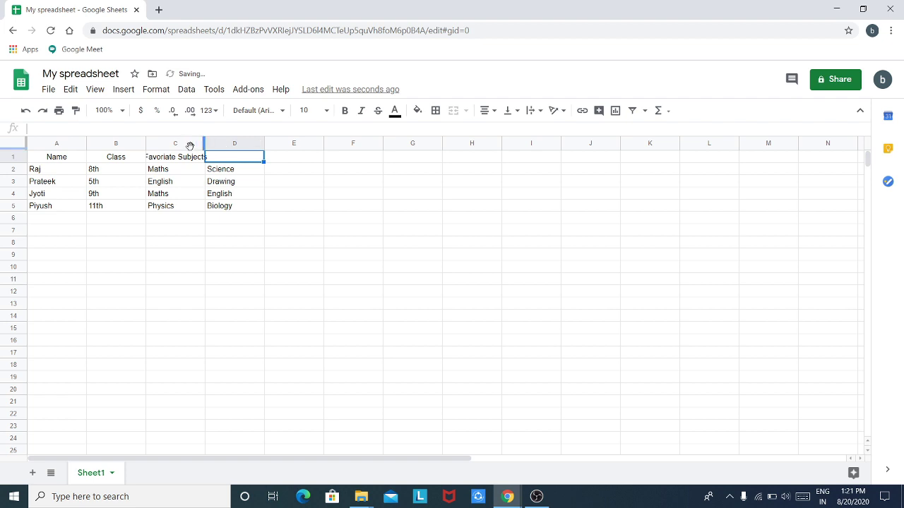
key("Right")
key("Right")
key("Down")
key("Down")
key("Down")
key("Down")
key("Down")
key("Down")
key("Down")
key("Down")
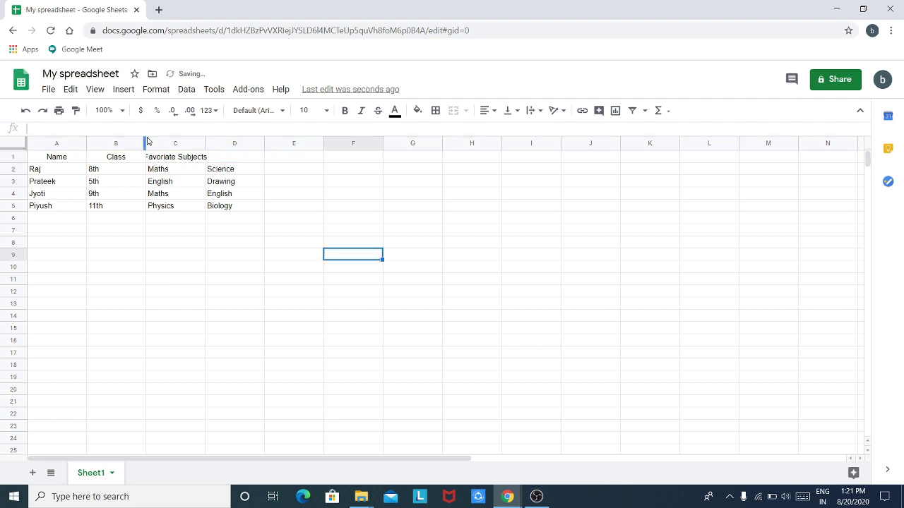
Step: Merge columns C and D horizontally, accepting that only the leftmost value of each row is kept
left_click_drag(149, 141, 236, 181)
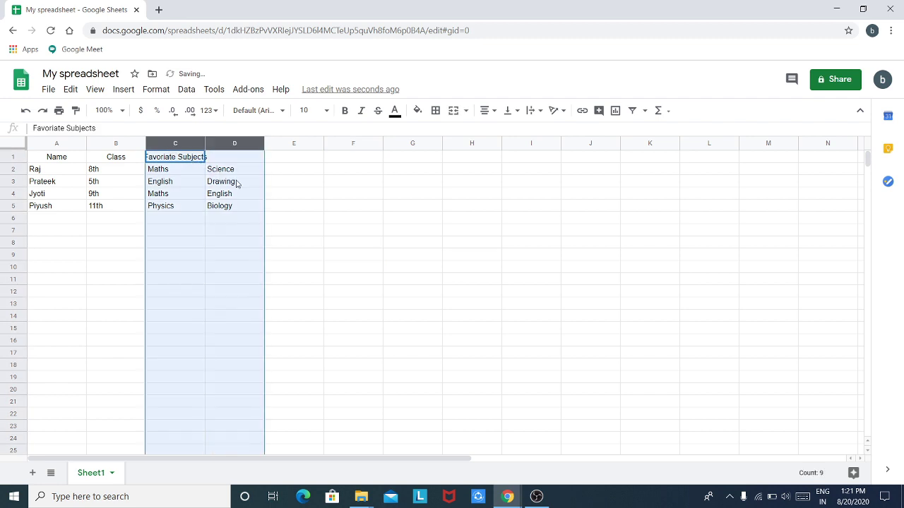
left_click(159, 92)
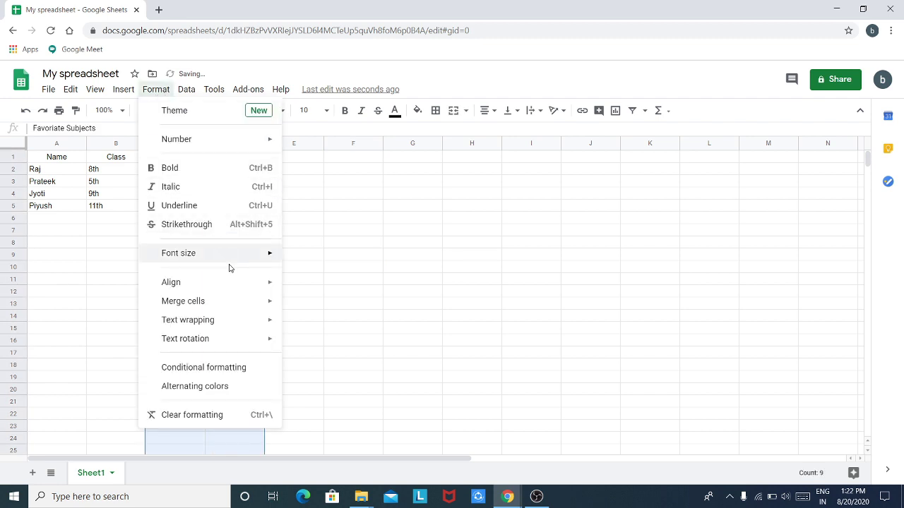
mouse_move(256, 308)
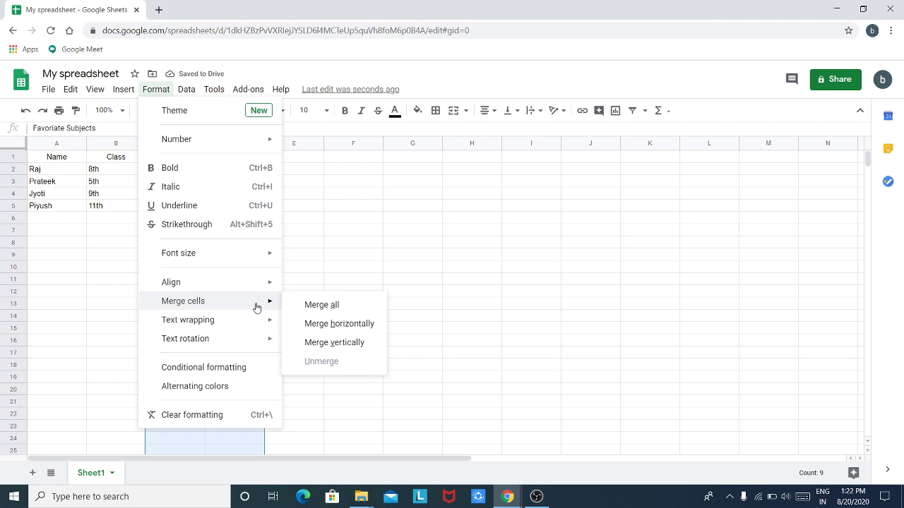
left_click(316, 325)
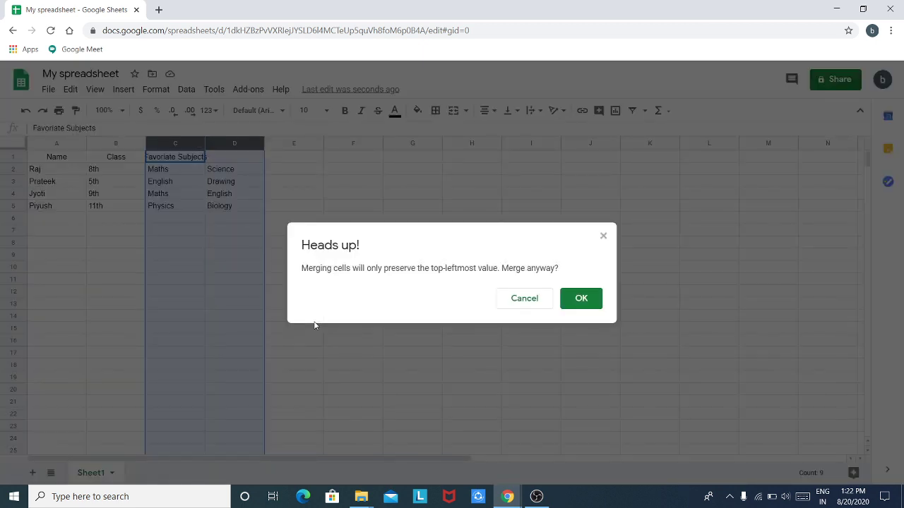
left_click(586, 304)
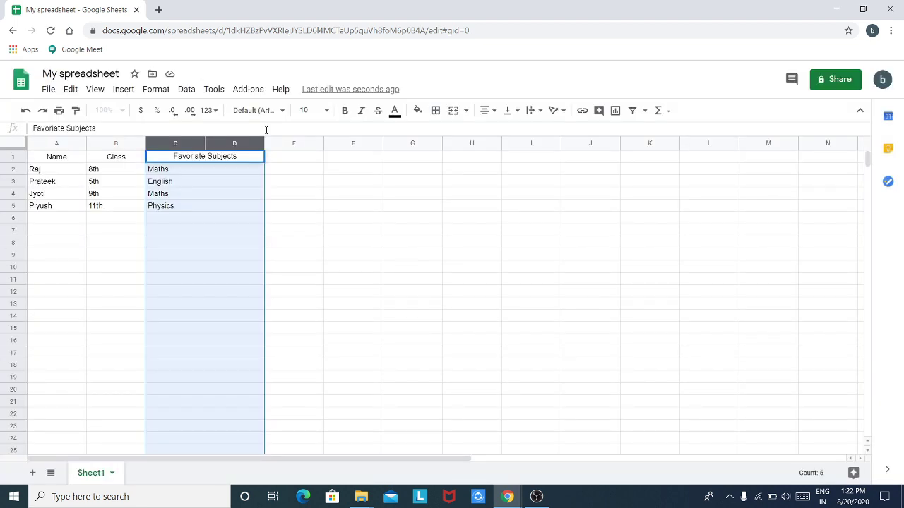
left_click(329, 186)
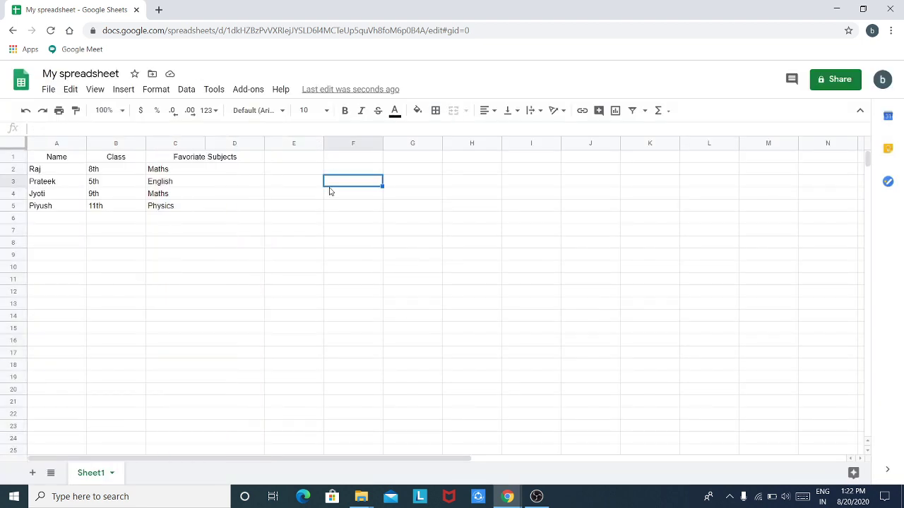
Step: Try right alignment on the merged subject cells in rows 2 to 6 of columns C and D, and set them to centre alignment
left_click(188, 173)
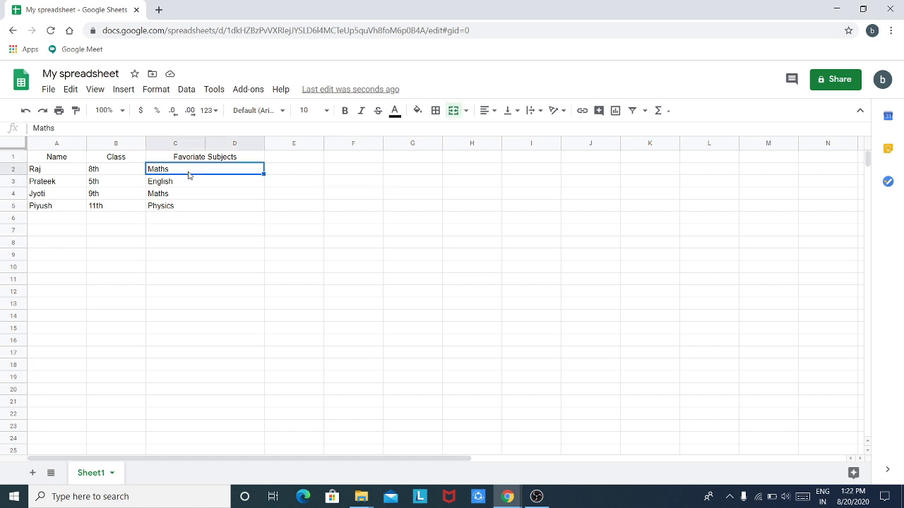
left_click_drag(186, 216, 168, 175)
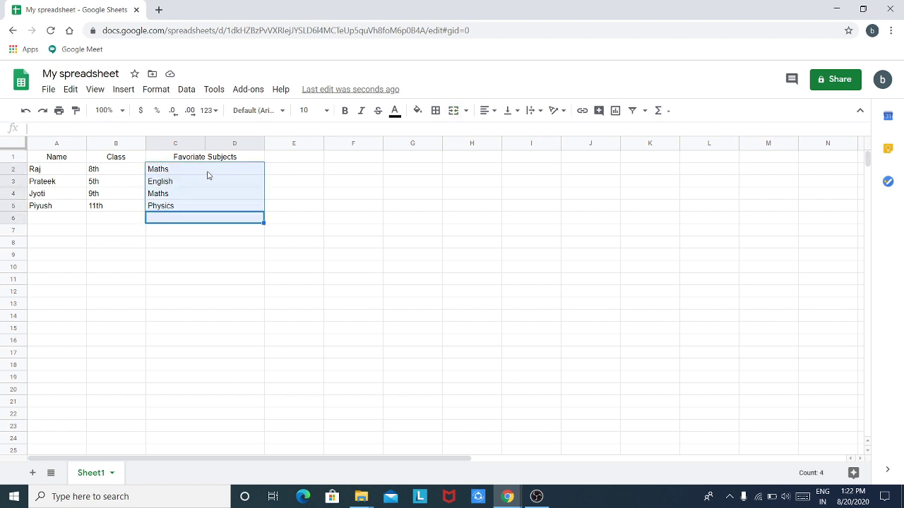
left_click(496, 111)
left_click(515, 130)
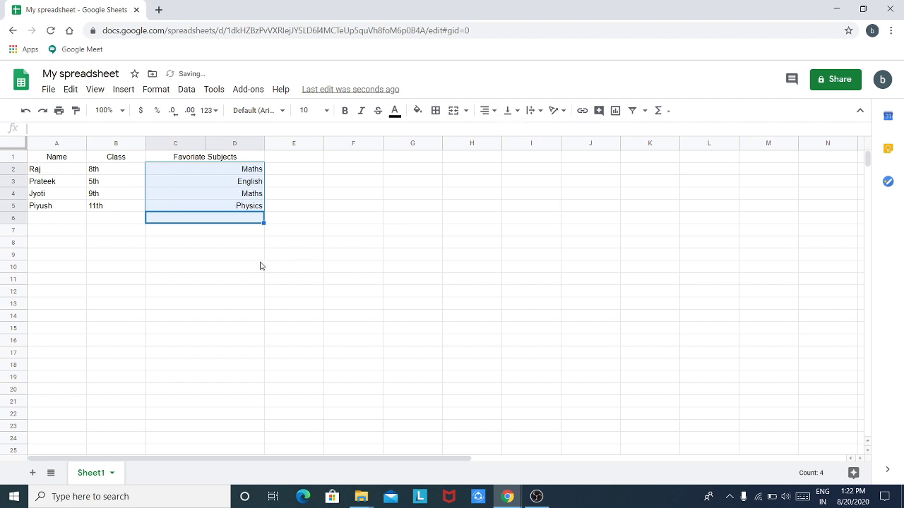
left_click(494, 113)
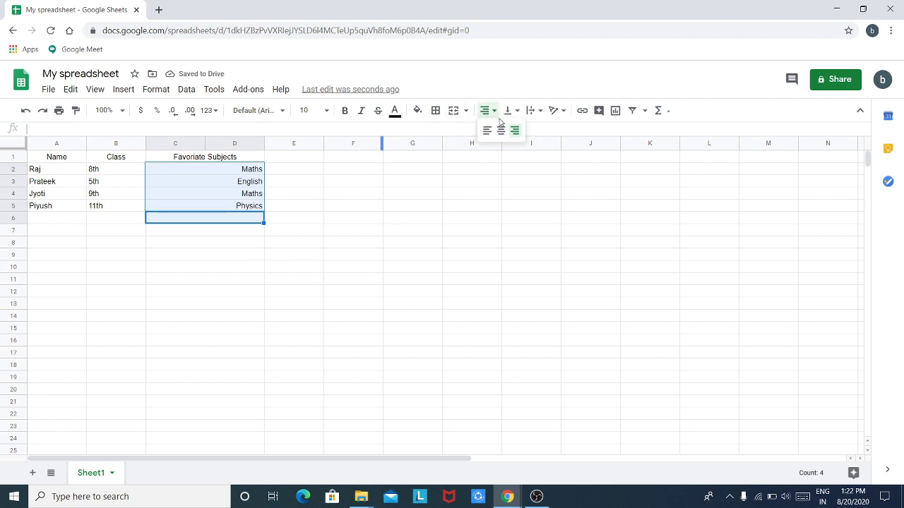
left_click(501, 129)
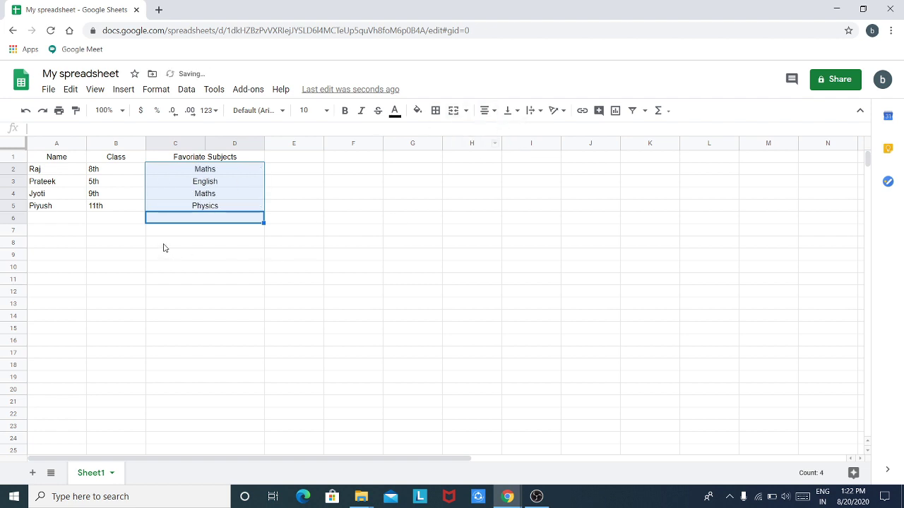
Step: Try a red fill on the Name heading in cell A1, and change it to light yellow
left_click(280, 298)
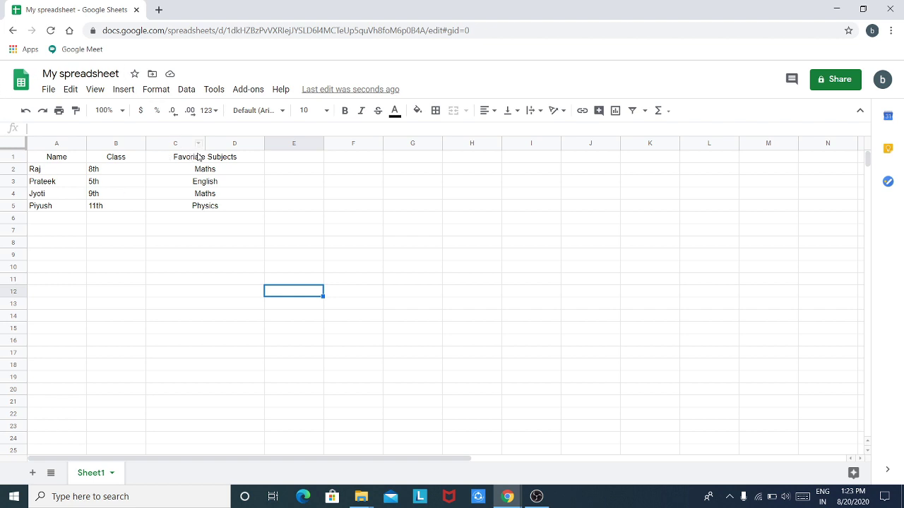
left_click(62, 160)
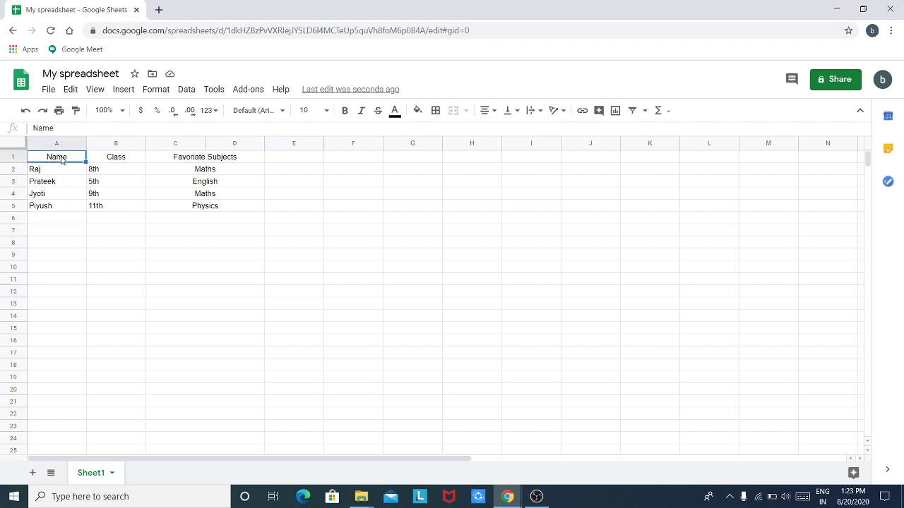
left_click(418, 117)
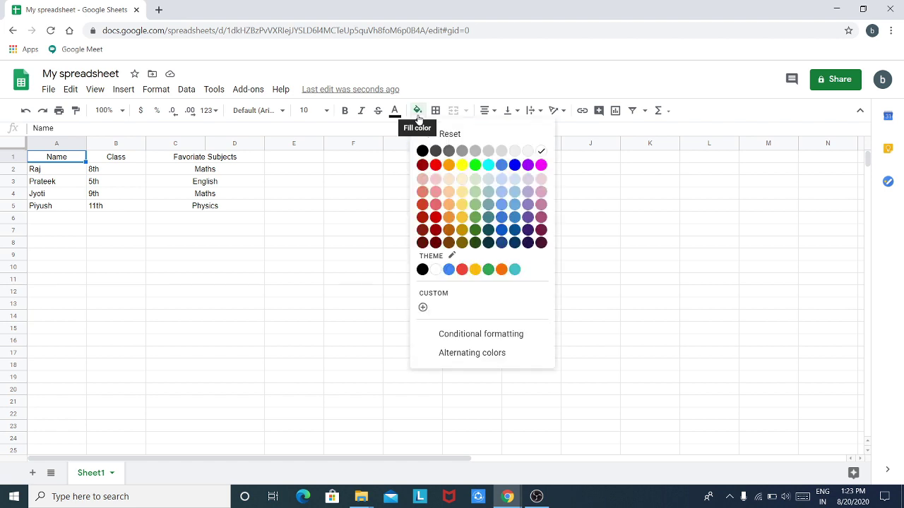
left_click(436, 165)
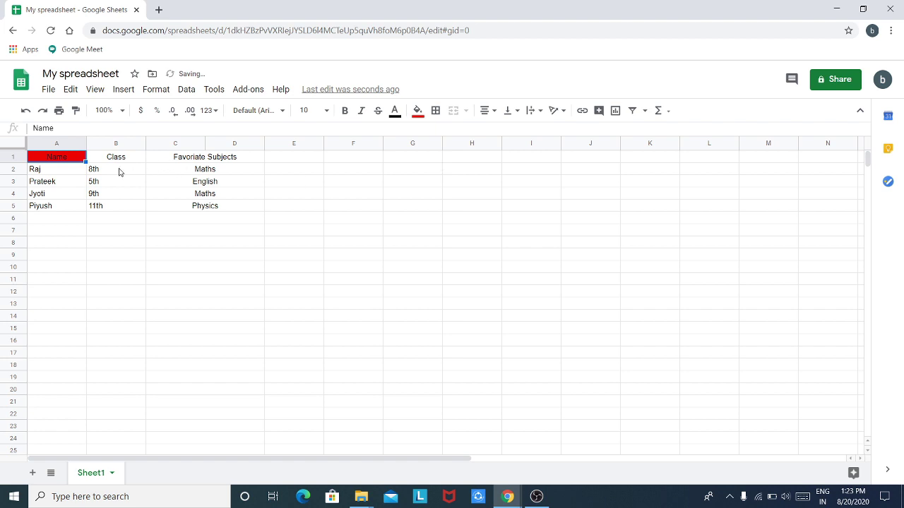
left_click(418, 113)
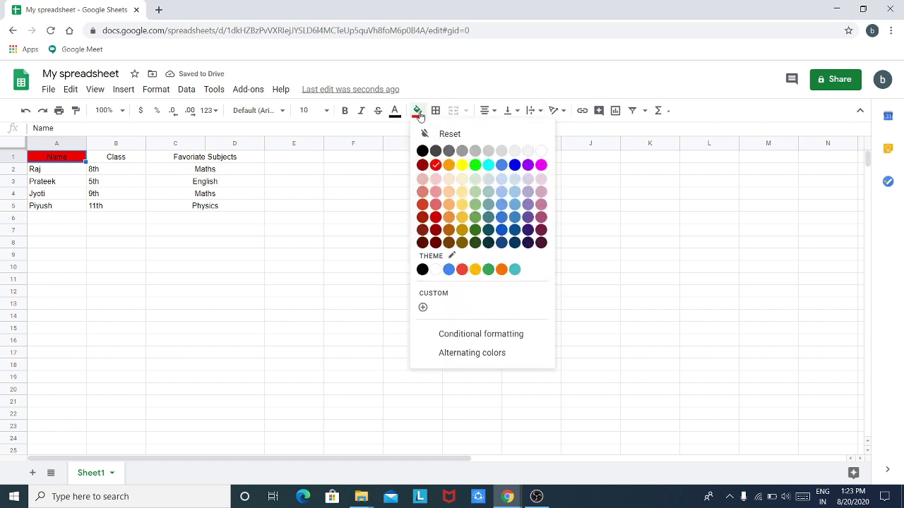
left_click(462, 205)
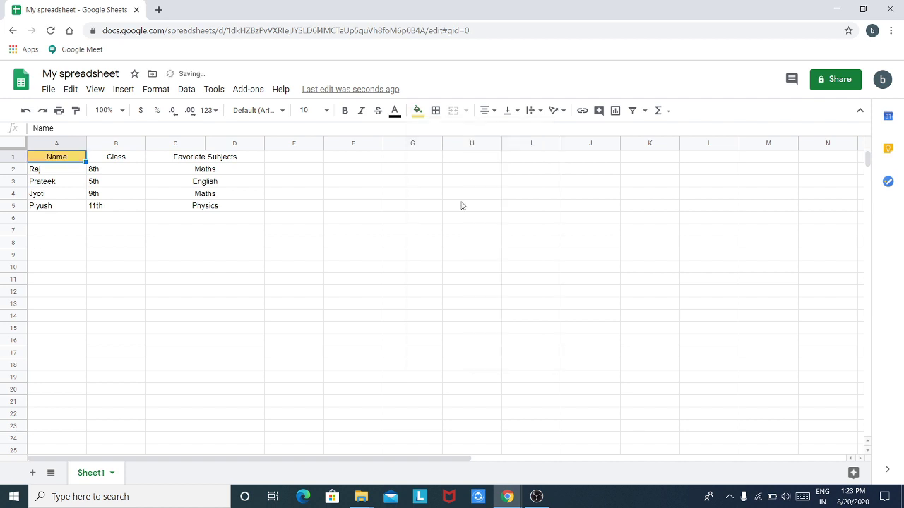
Step: Fill the student name cells A2 to A5 with yellow
left_click(53, 174)
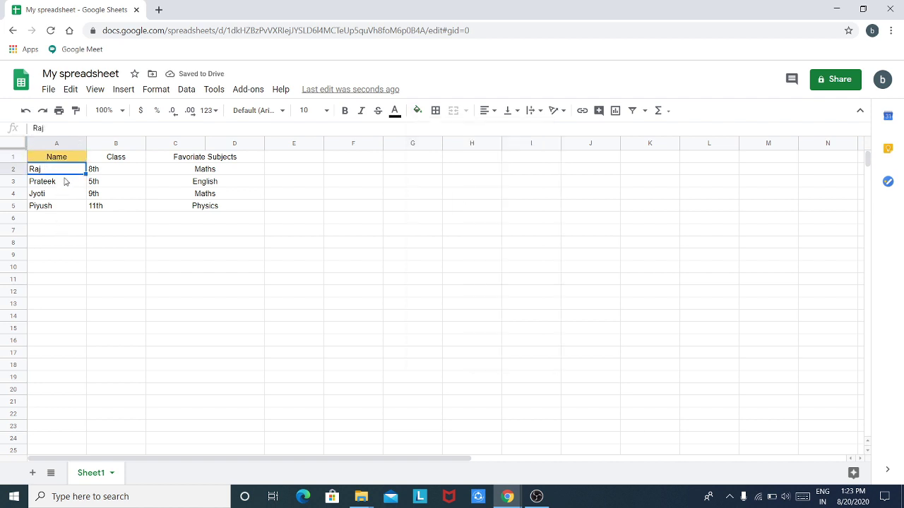
left_click_drag(58, 222, 70, 205)
left_click(90, 217)
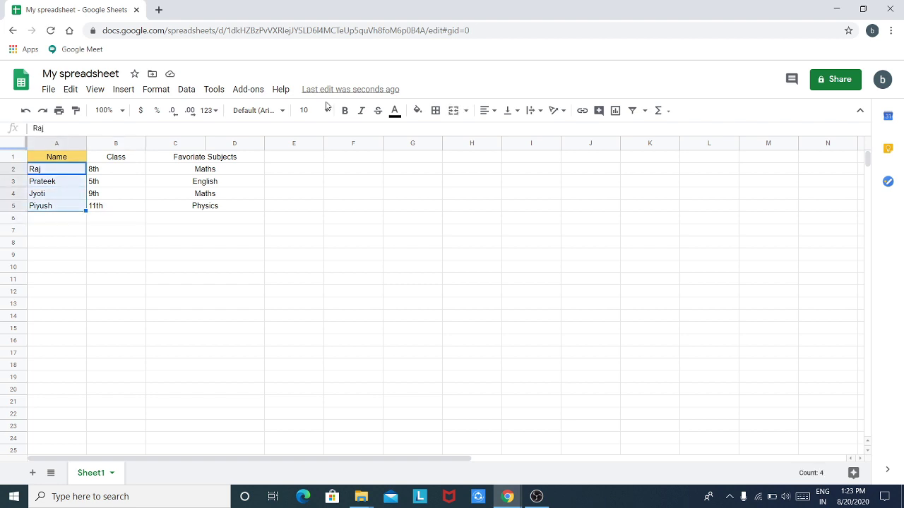
left_click(418, 110)
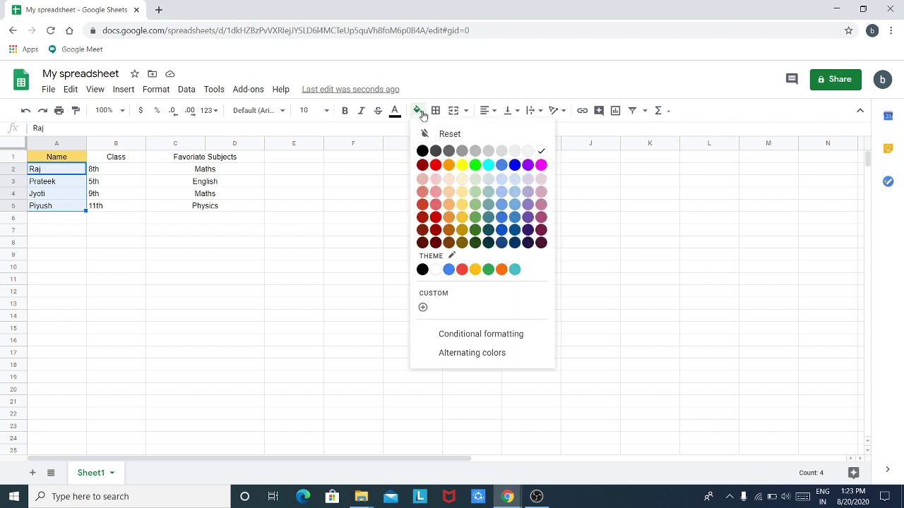
left_click(462, 165)
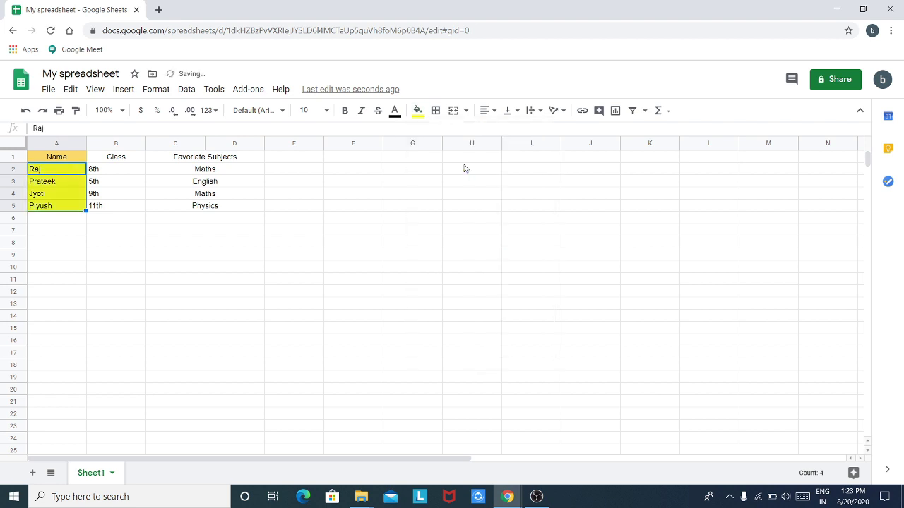
Step: Fill the Class heading in cell B1 and the Name heading in cell A1 with orange
left_click(94, 156)
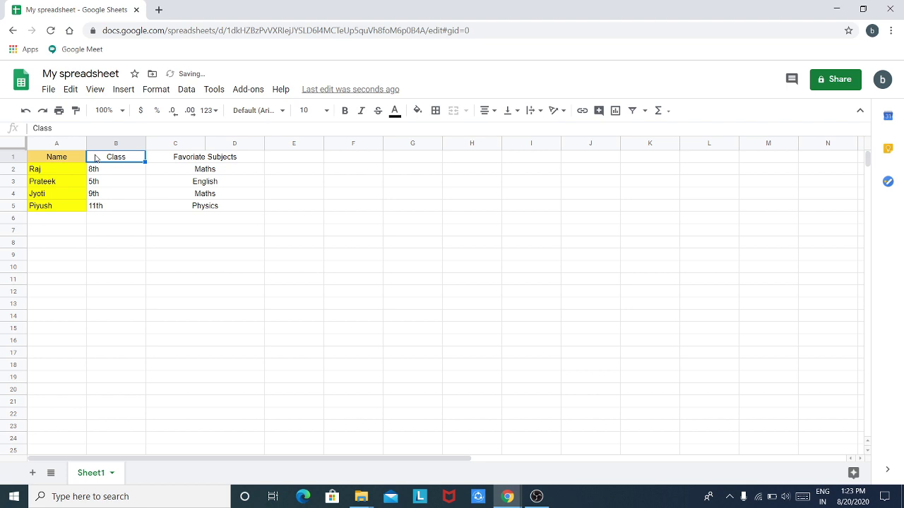
left_click(417, 110)
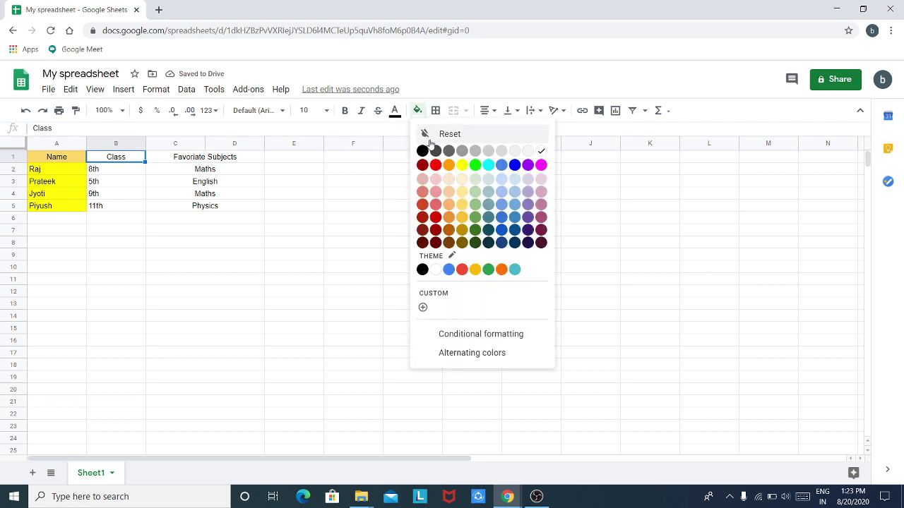
left_click(449, 165)
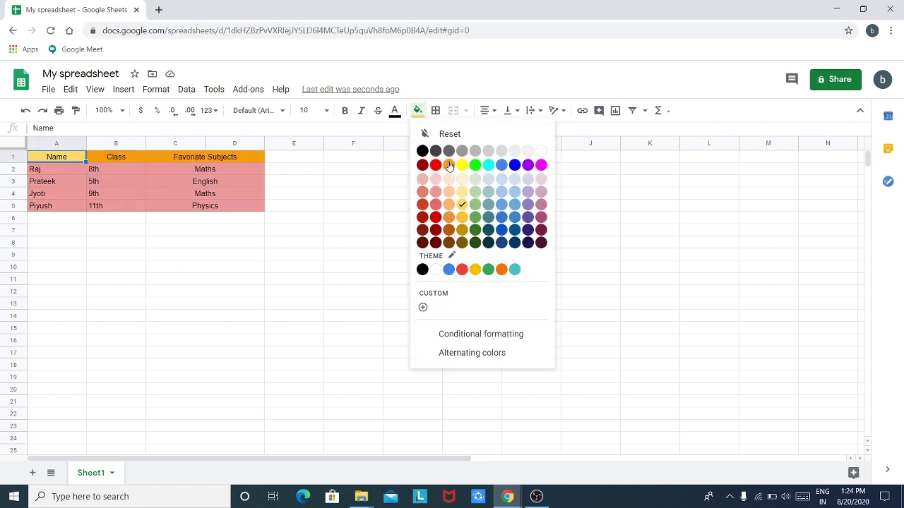
left_click(449, 165)
left_click(313, 295)
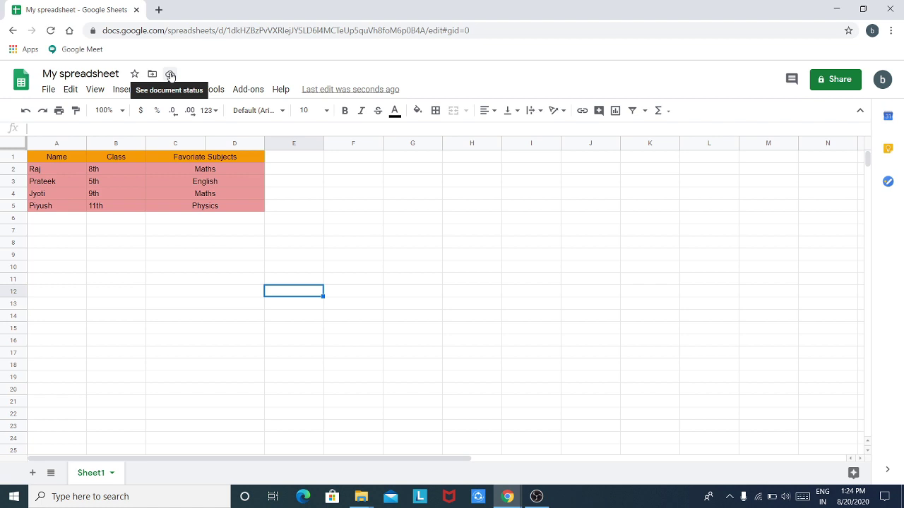
left_click(367, 242)
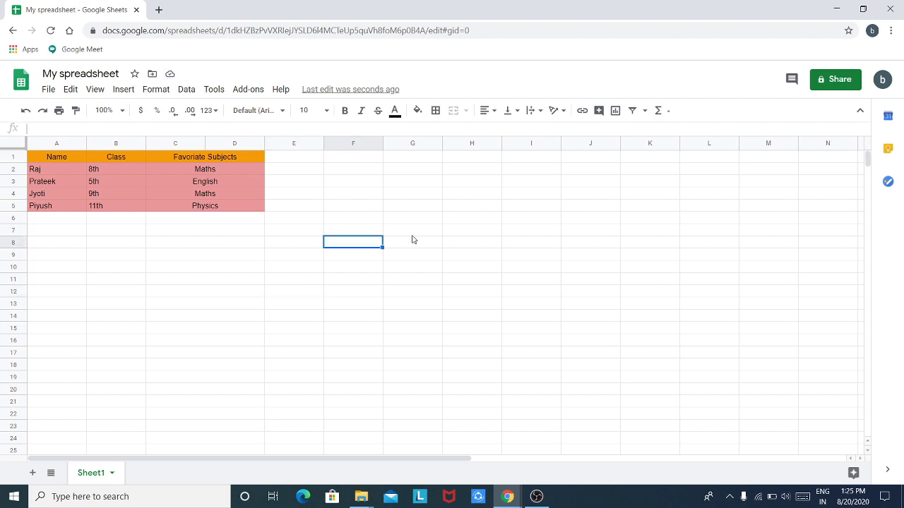
Step: Set link sharing to anyone with the link as Editor, and copy the spreadsheet's link
left_click(839, 79)
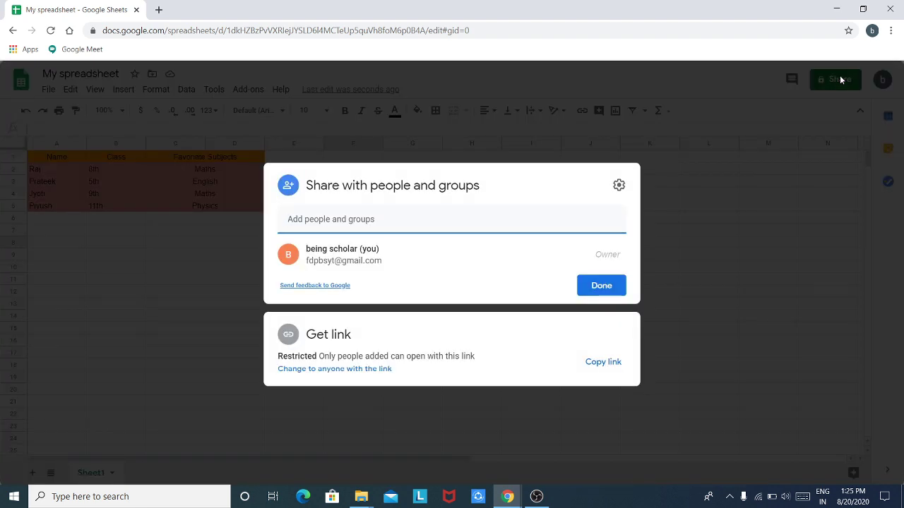
left_click(334, 368)
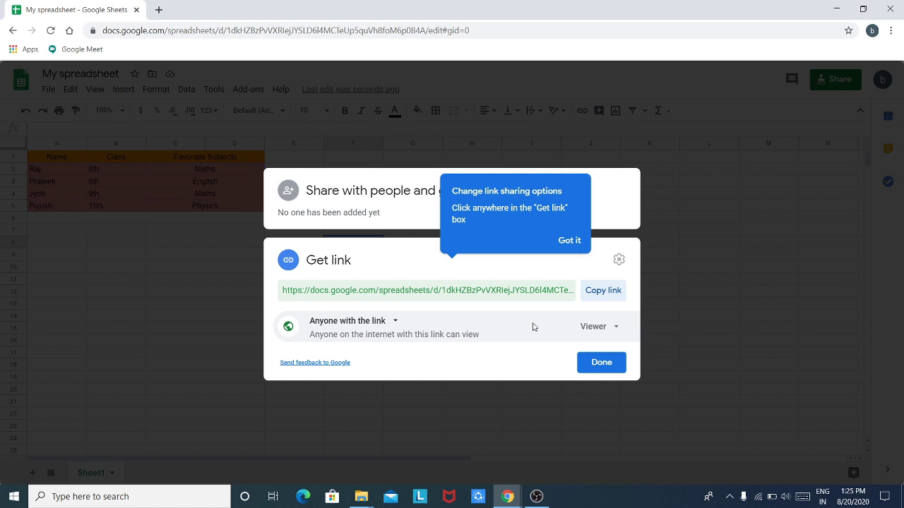
left_click(595, 327)
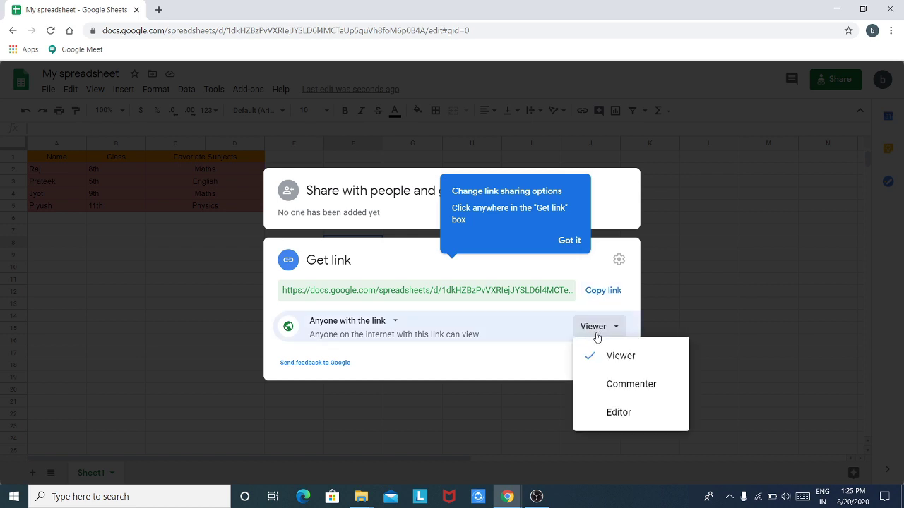
left_click(614, 412)
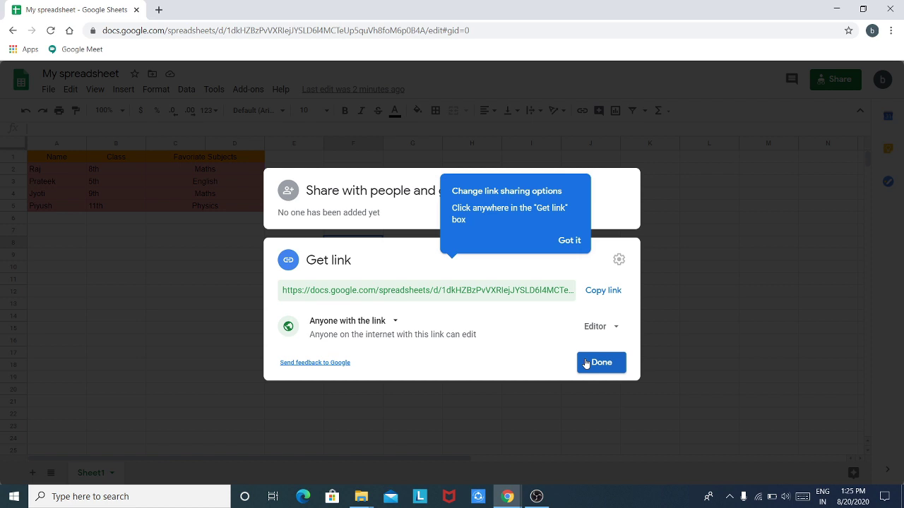
left_click(605, 291)
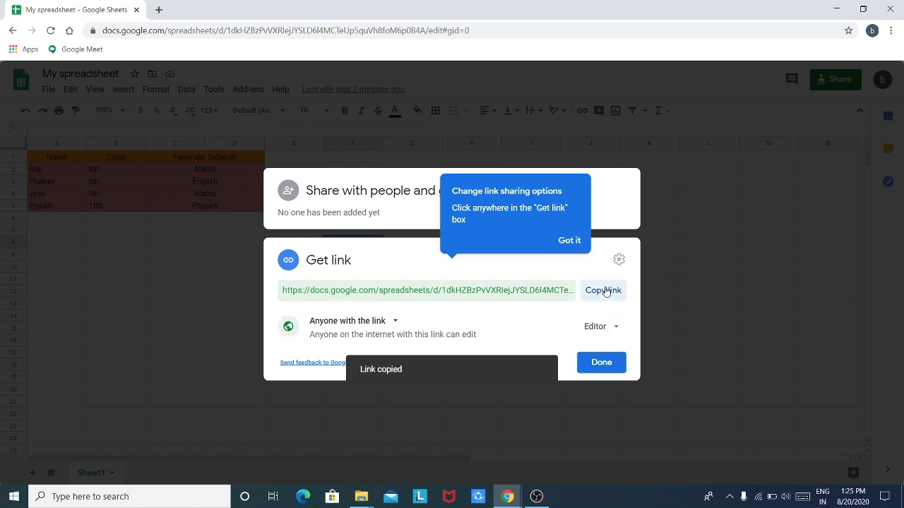
left_click(602, 362)
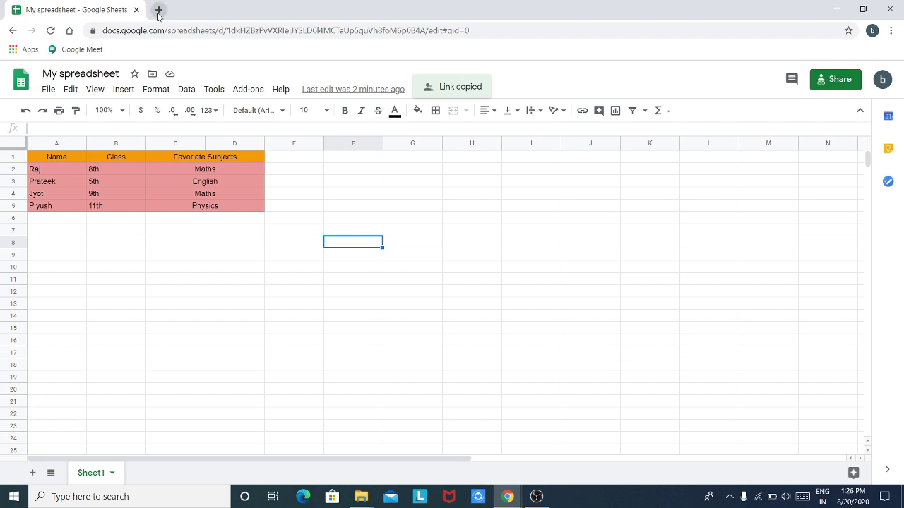
Step: Add the first suggested contact as an Editor to share the spreadsheet with
left_click(830, 79)
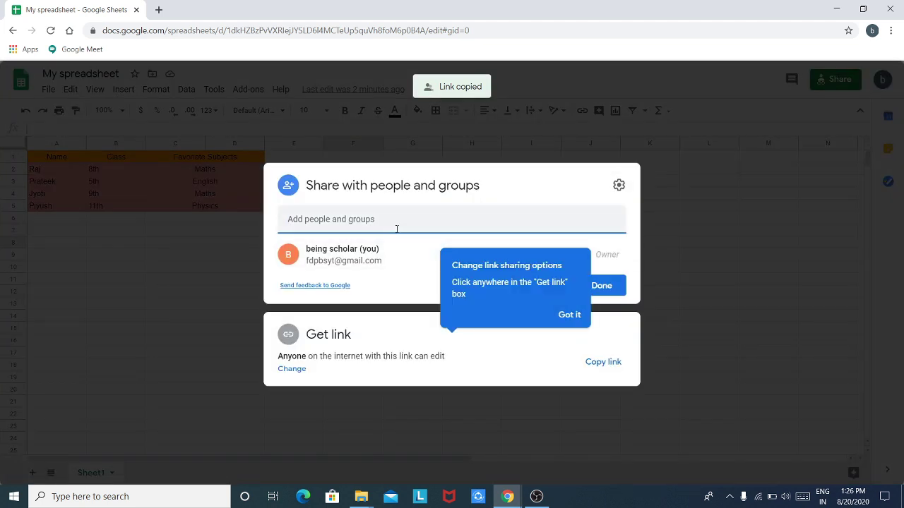
left_click(396, 227)
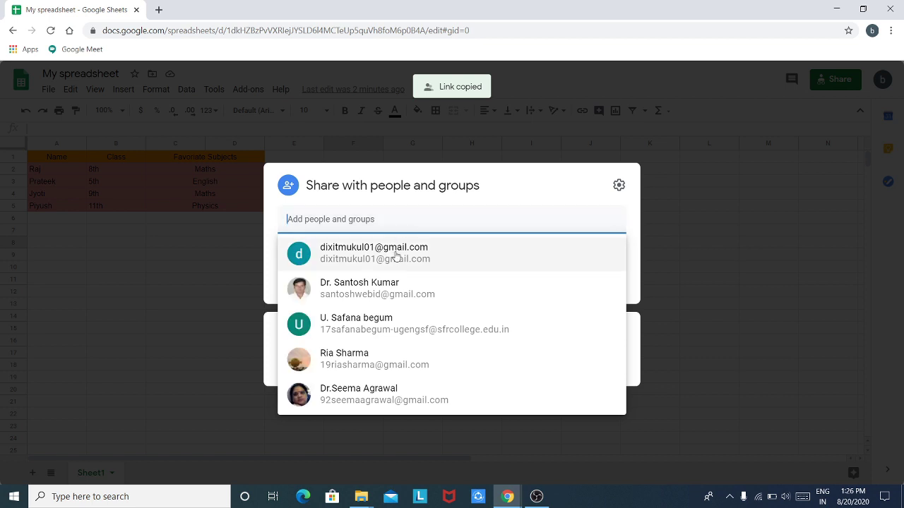
left_click(396, 252)
left_click(396, 255)
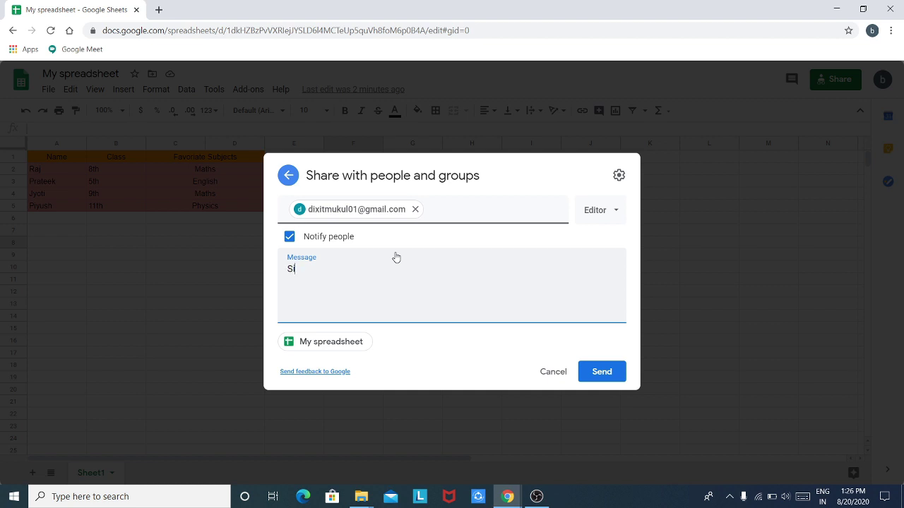
Step: Write the notification message "Sir,please add your information." and send the sharing invitation
type("Sir,pleae")
type("ase")
type(" edi")
type("t te")
key("BackSpace")
key("BackSpace")
key("BackSpace")
type("add your information")
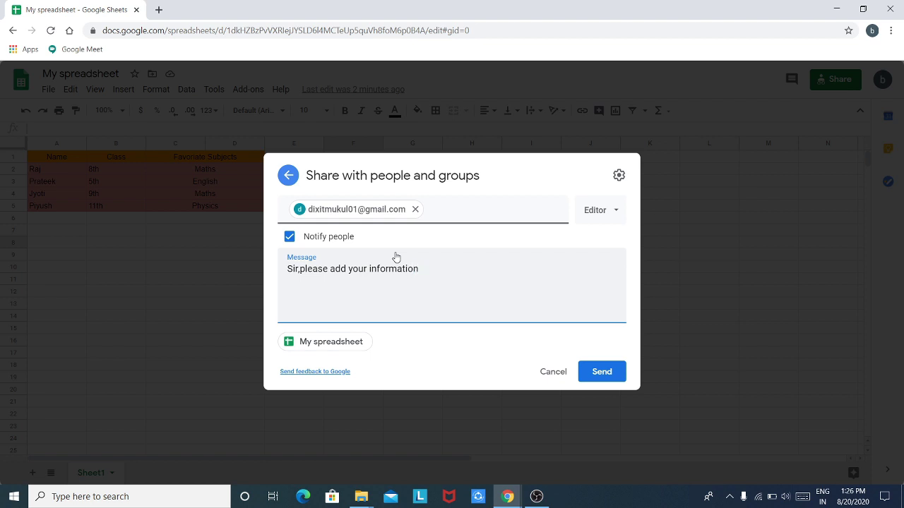
type(".")
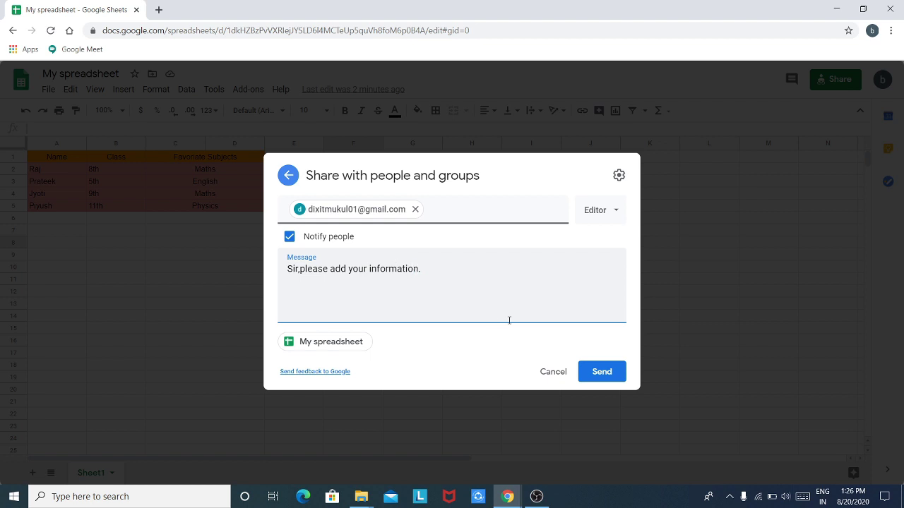
left_click(594, 373)
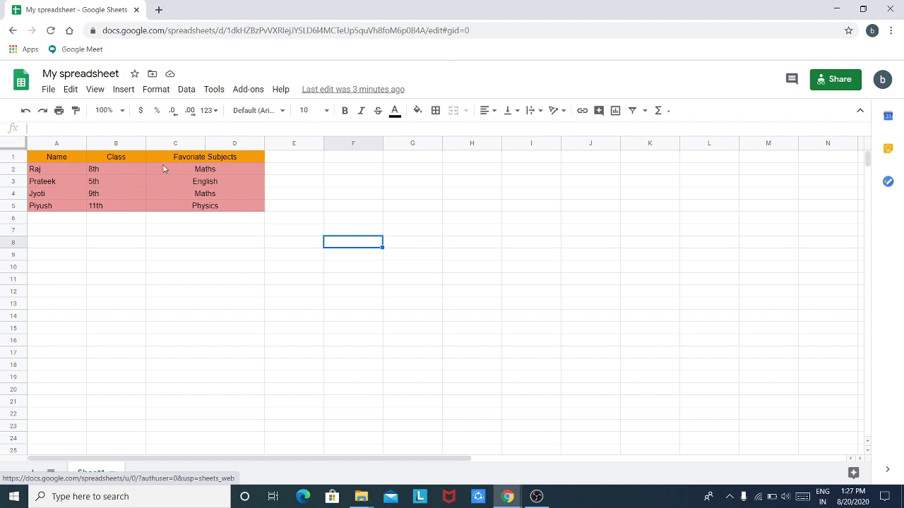
Step: Return to the Sheets home page, and open the copied spreadsheet link in the incognito browser window
left_click(17, 81)
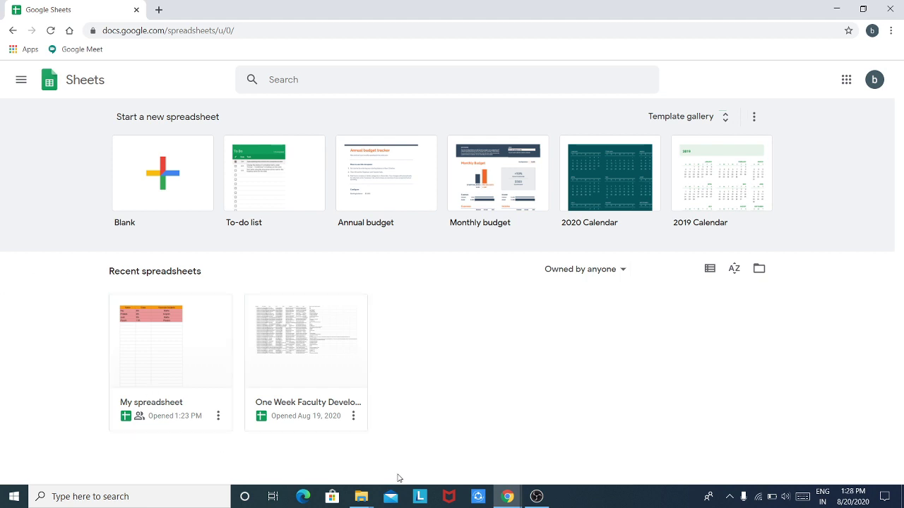
mouse_move(504, 496)
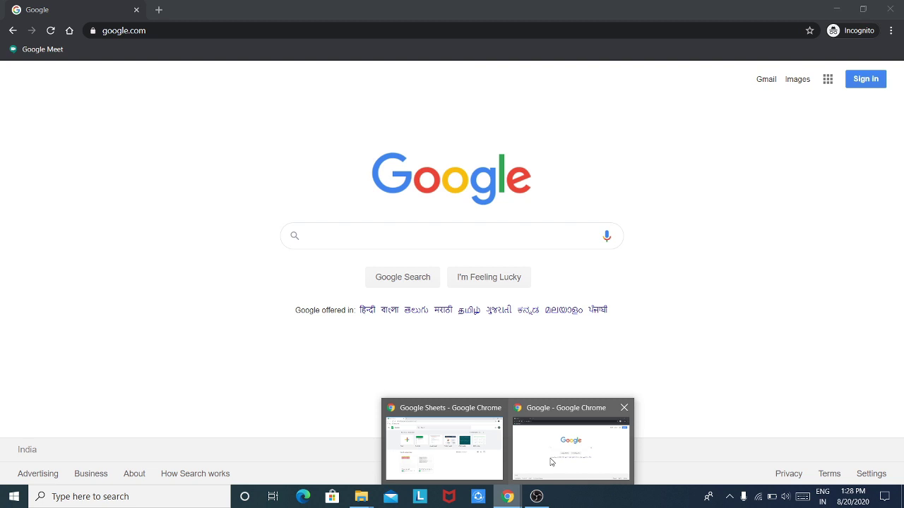
left_click(558, 459)
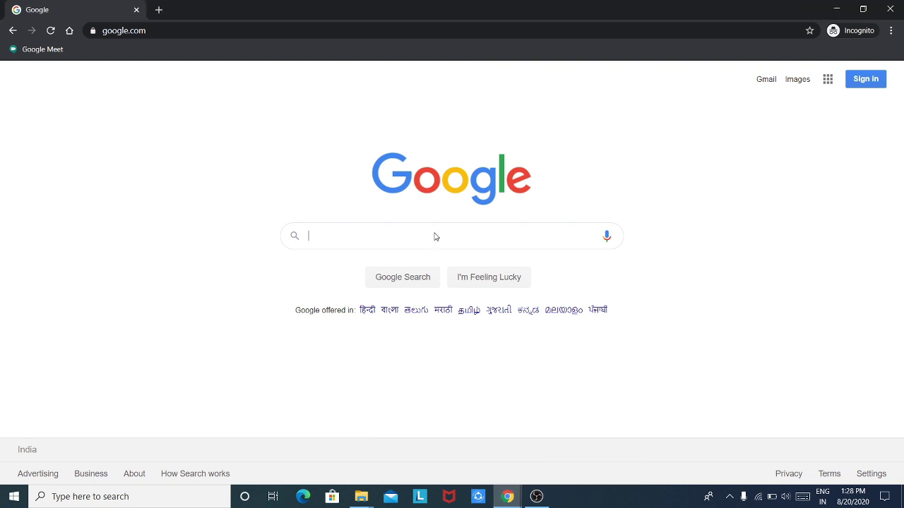
left_click(323, 25)
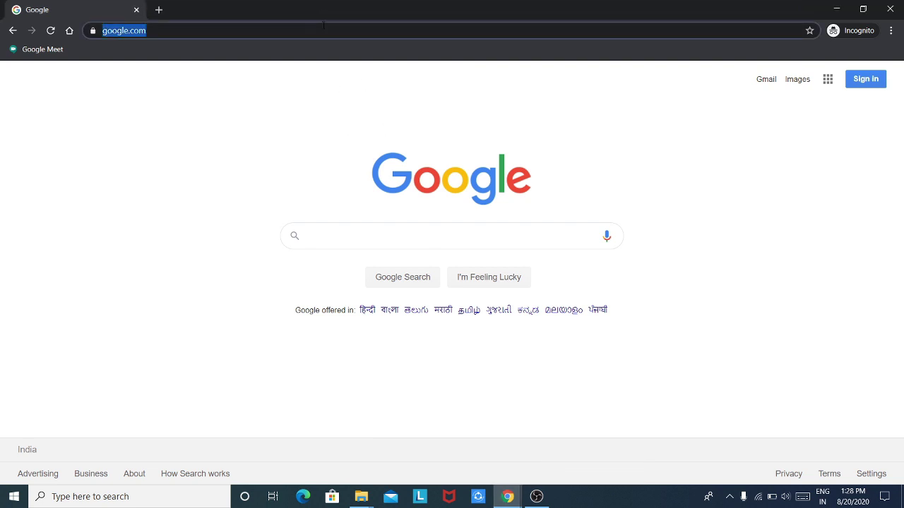
key("ctrl+v")
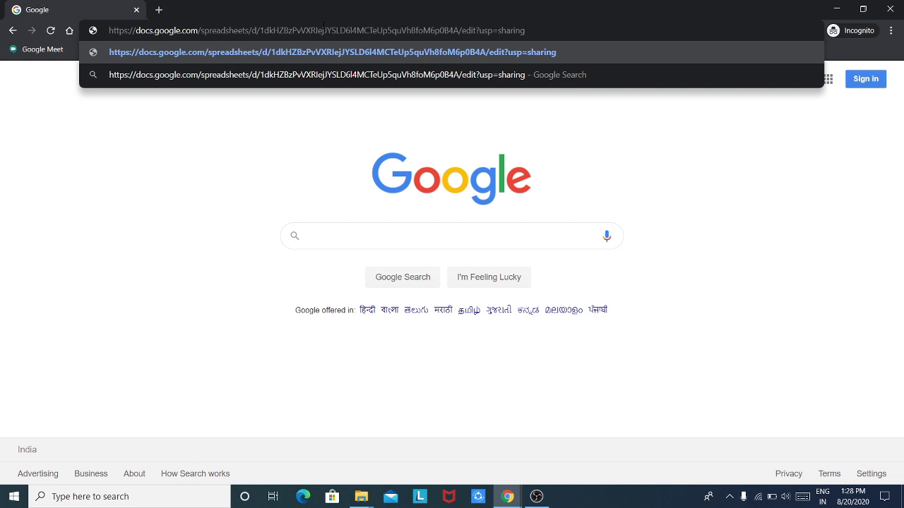
key("Return")
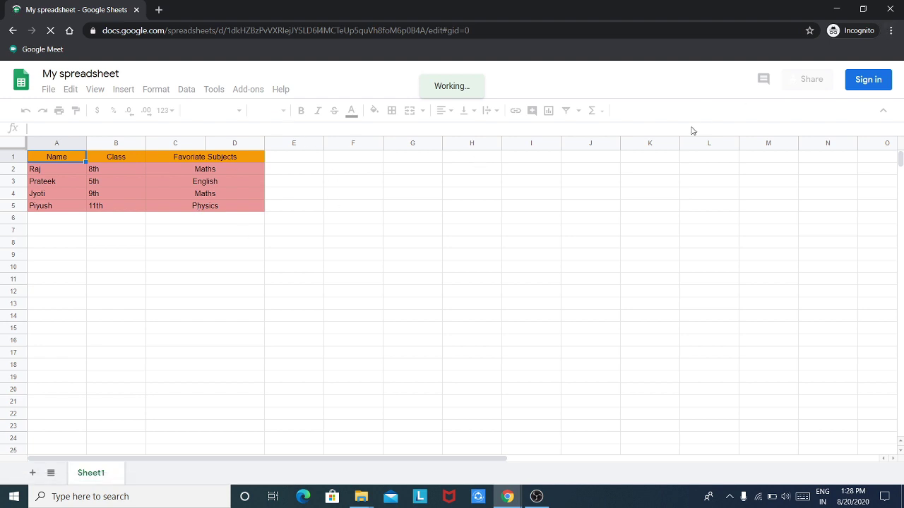
Step: Try to edit the shared spreadsheet without signing in by entering "c" in cell E99, and discard the entry
scroll(666, 187, "down", 20)
left_click(666, 187)
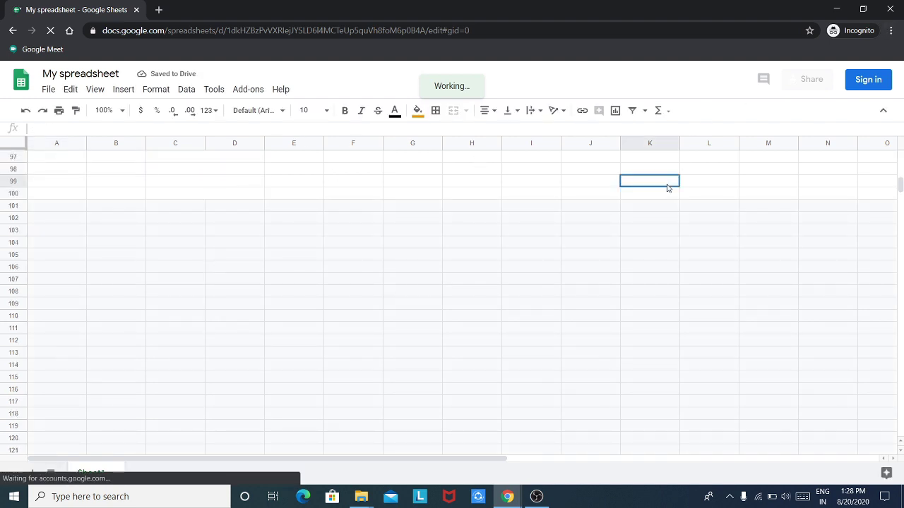
left_click(298, 183)
type("c")
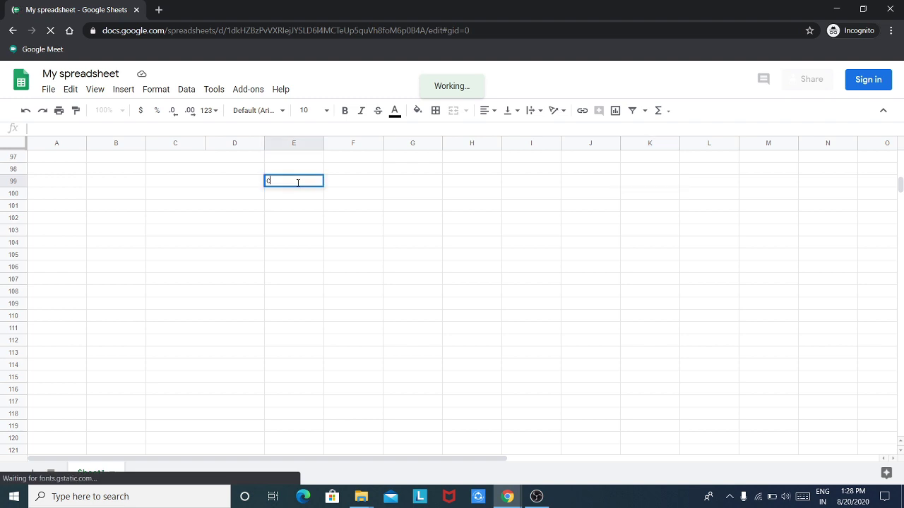
key("Escape")
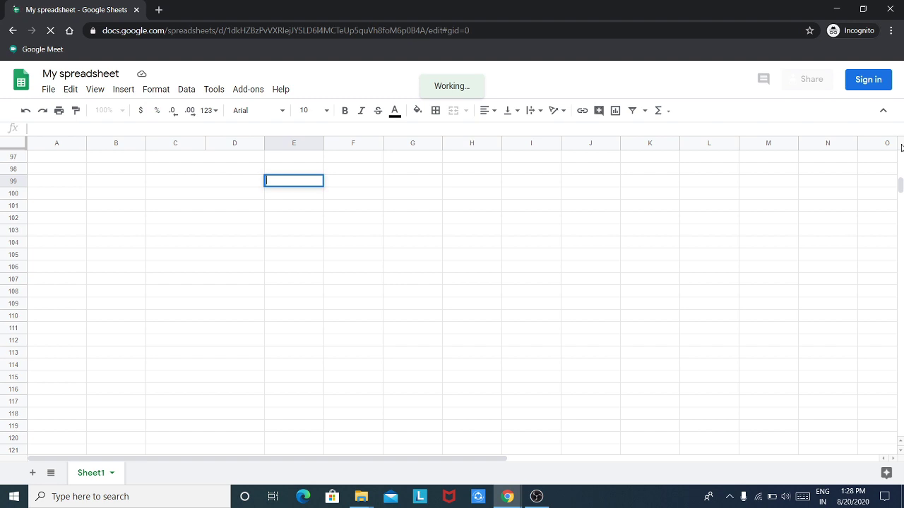
scroll(901, 162, "up", 1)
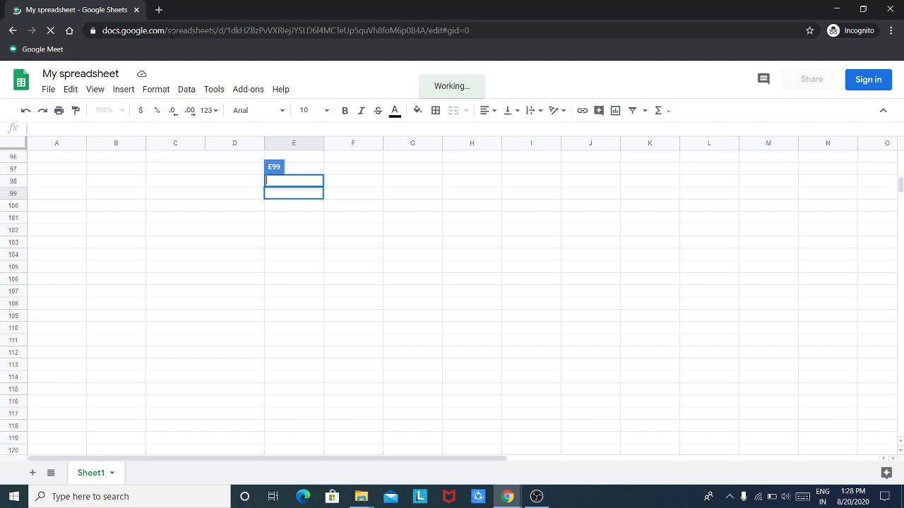
Step: Go back from the spreadsheet to the Google page, and try to reload the spreadsheet from the copied sharing link
left_click(12, 30)
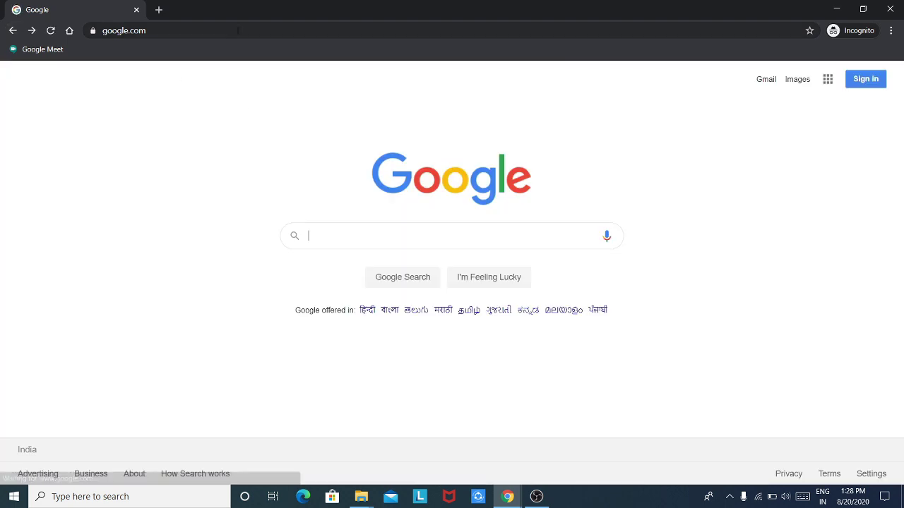
left_click(237, 30)
right_click(237, 30)
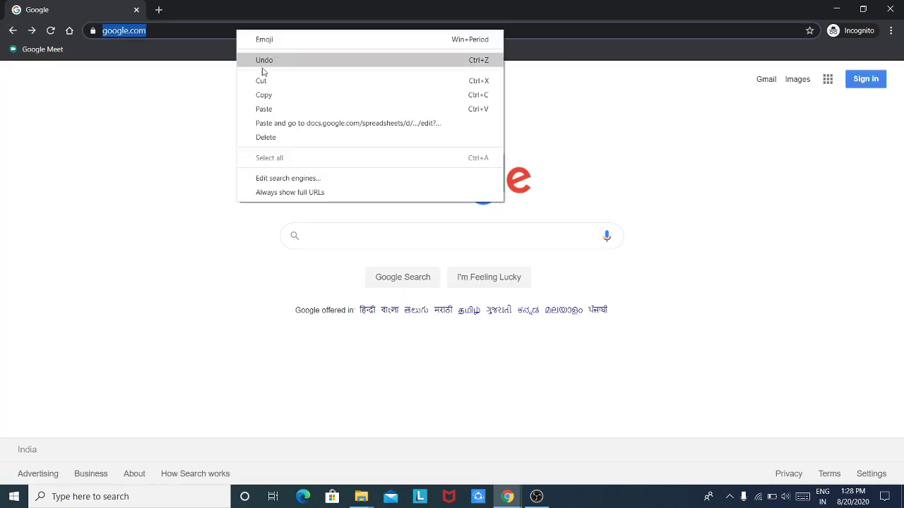
left_click(264, 109)
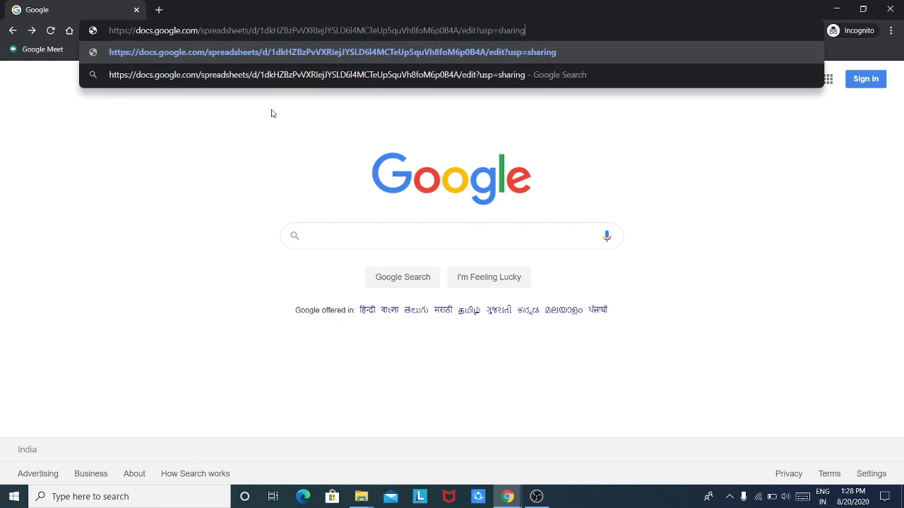
key("Return")
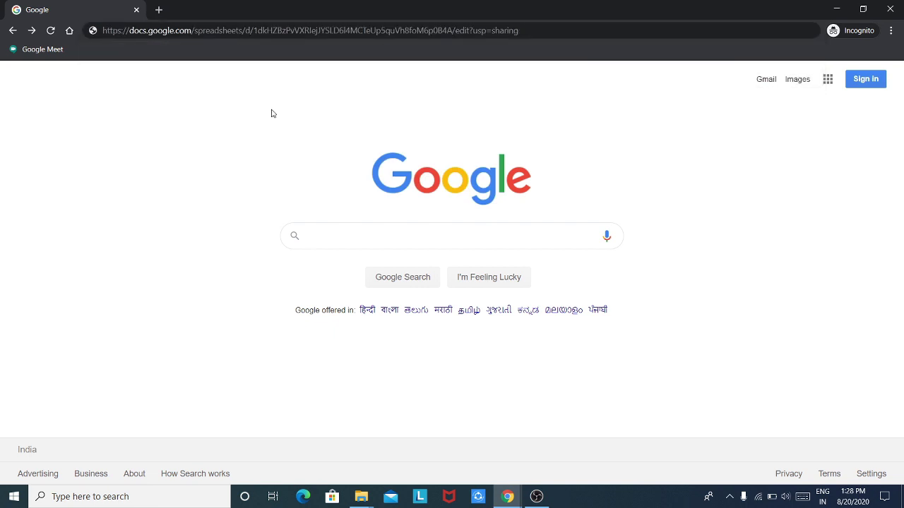
Step: Return to the browser's home page and open the copied spreadsheet sharing link again in the incognito window
left_click(70, 31)
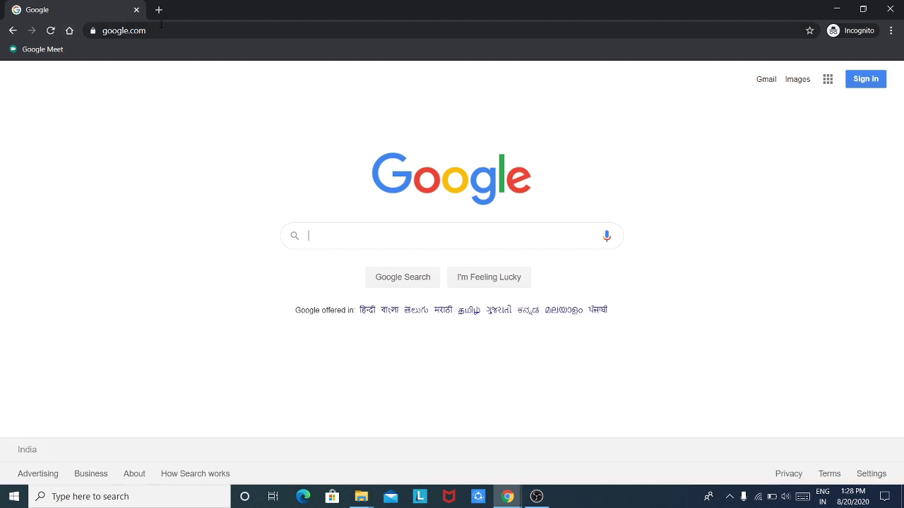
left_click(161, 28)
right_click(161, 28)
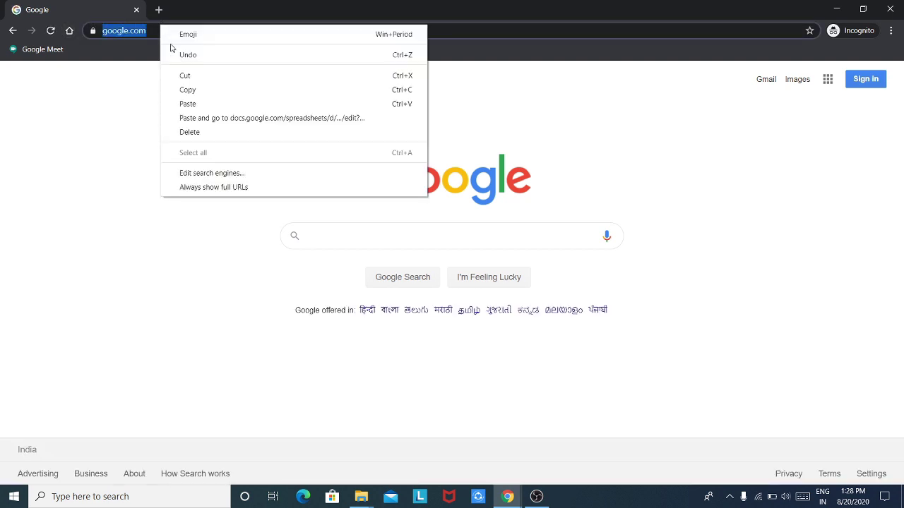
left_click(199, 106)
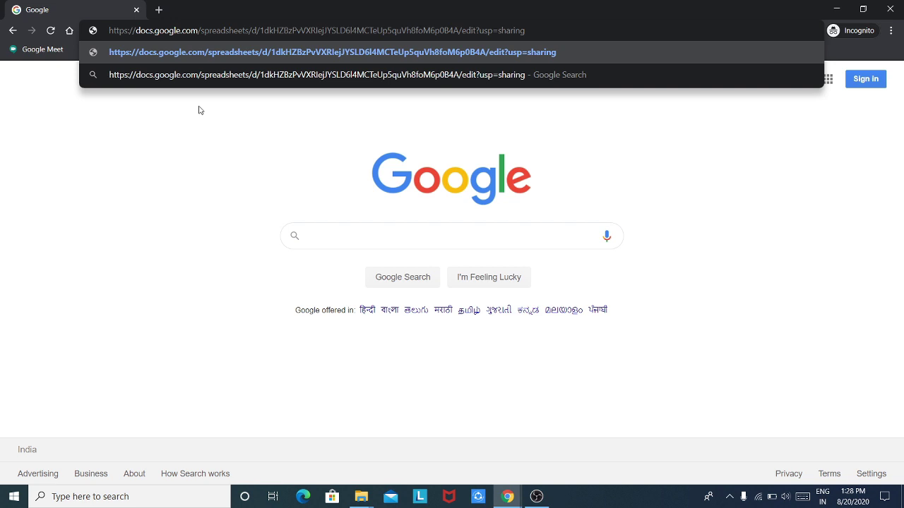
key("Return")
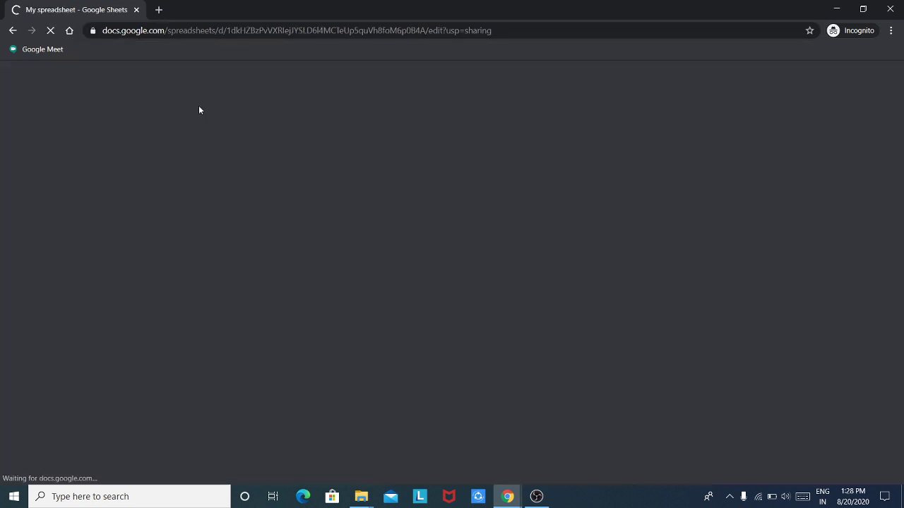